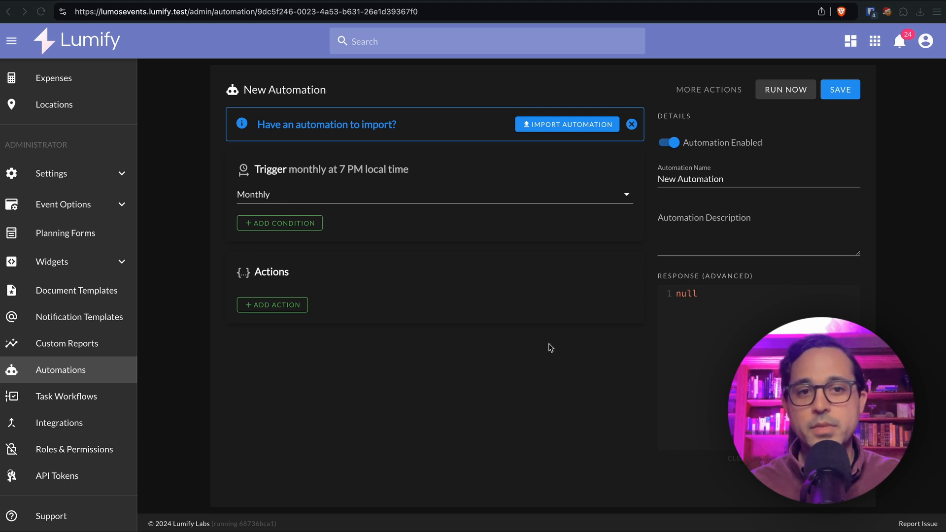
Rename the automation to 'Send festive greeting on christmas day', fixing the typo in the typed name
click(731, 181)
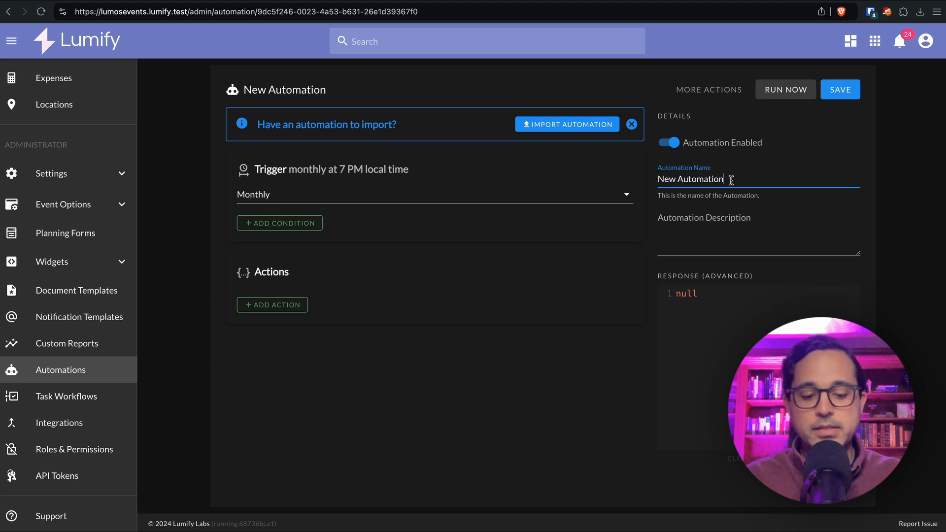
key(super+a)
text(Se)
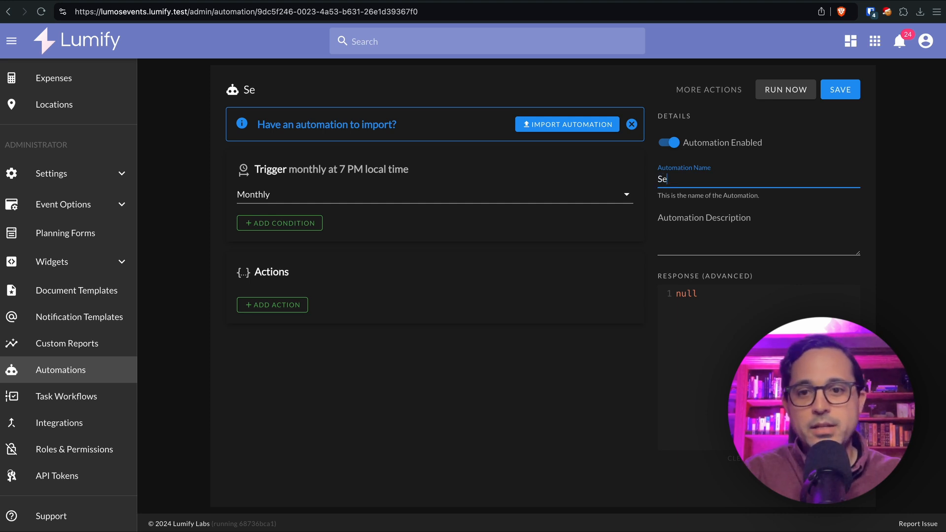
text(nd chris)
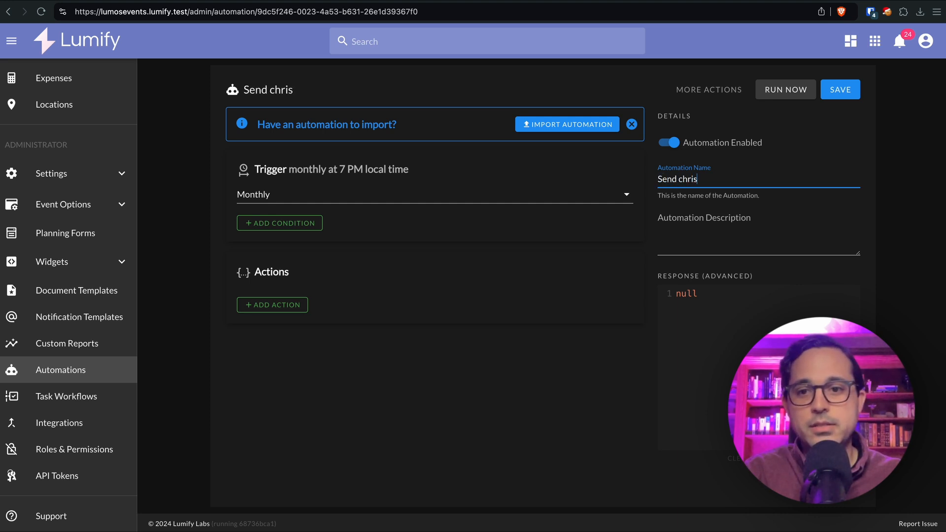
text(tmas greeting )
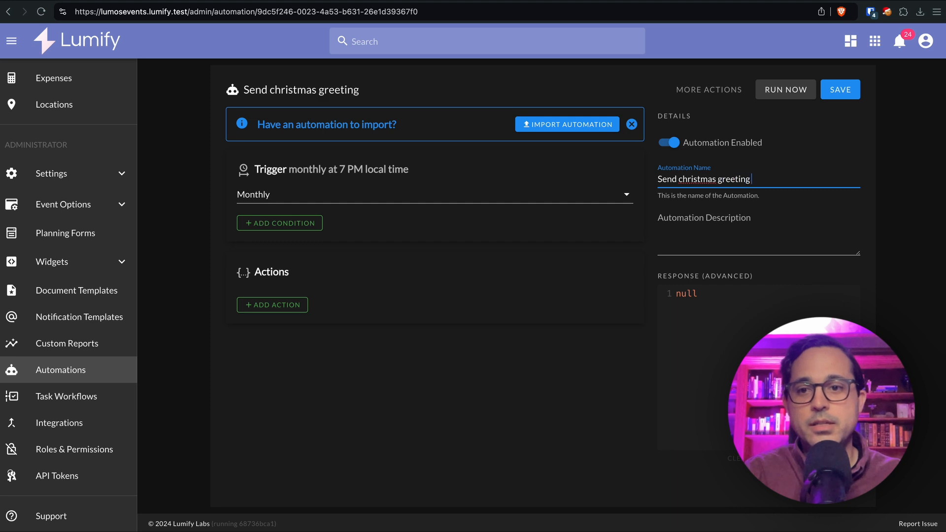
text(on christmas day)
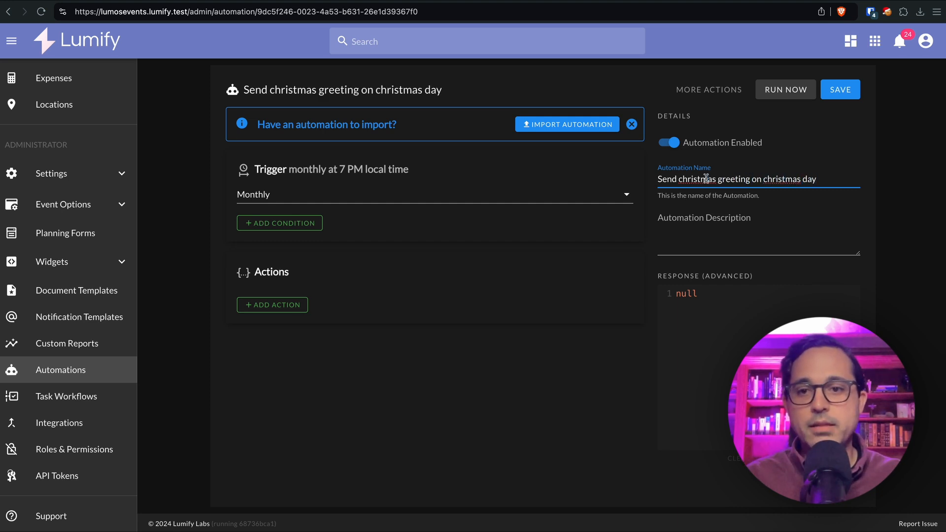
text(fe)
click(673, 192)
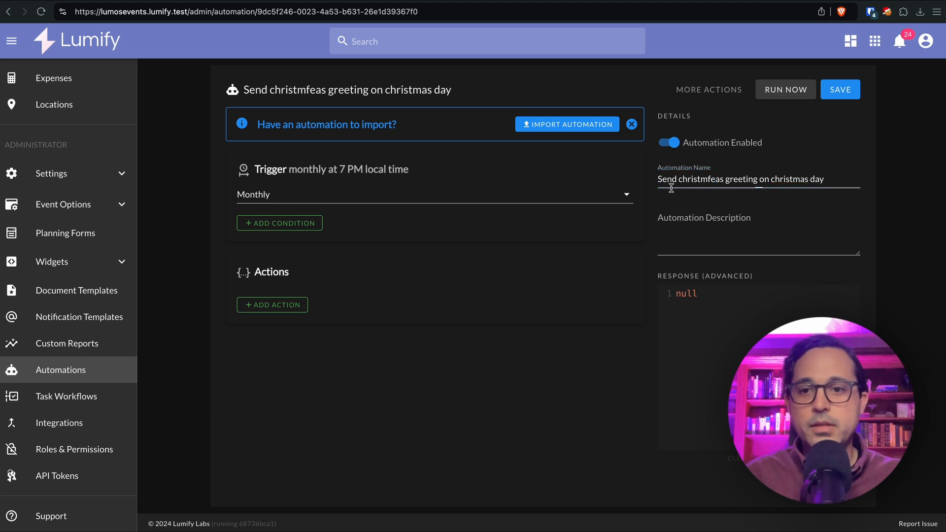
double_click(685, 183)
text(festive)
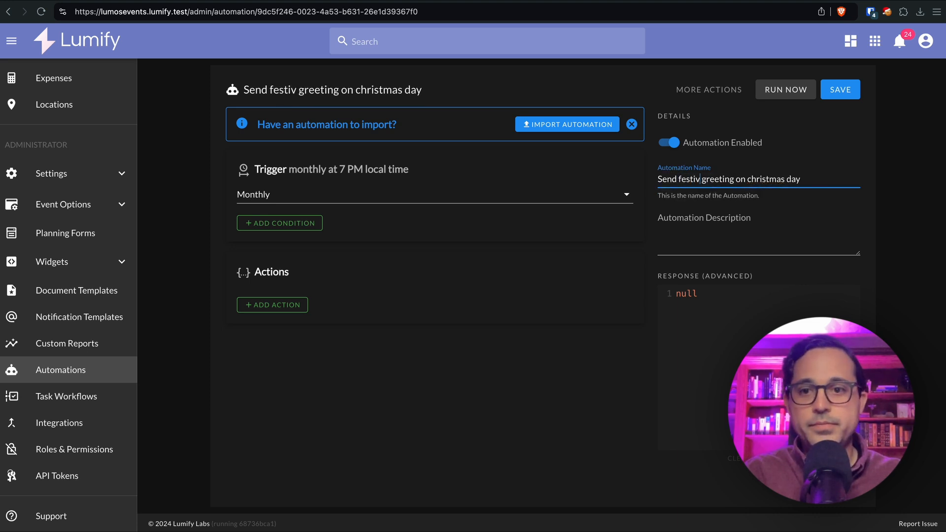
click(530, 388)
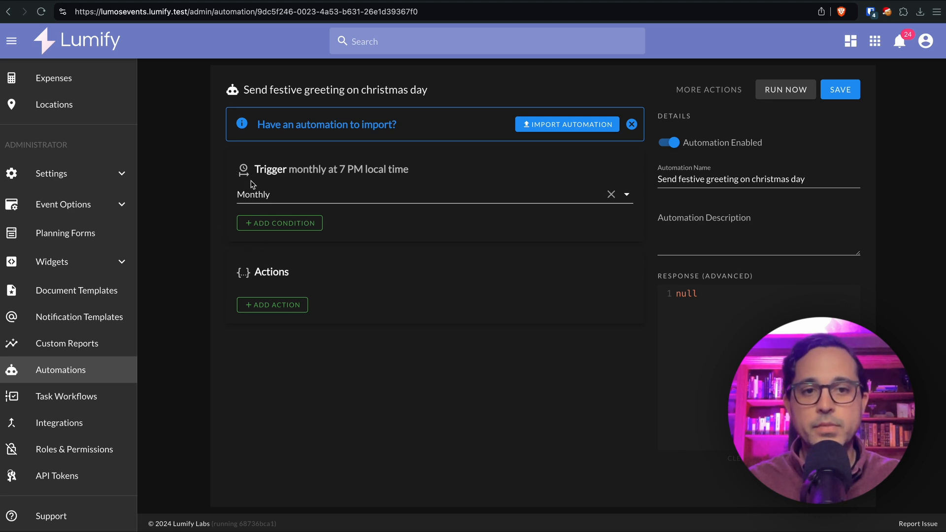
Set the trigger to Daily and add a Where condition: trigger.dateTime.month Equal to 12
click(291, 194)
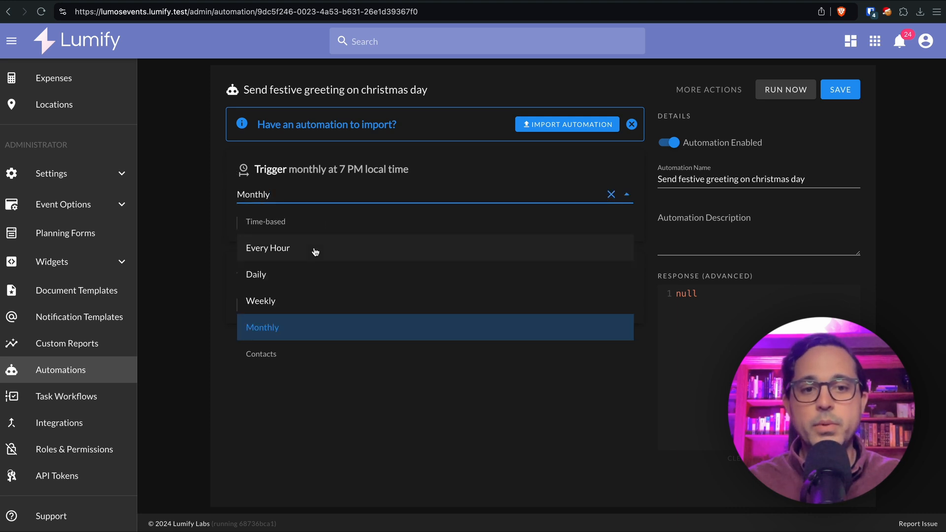
click(322, 273)
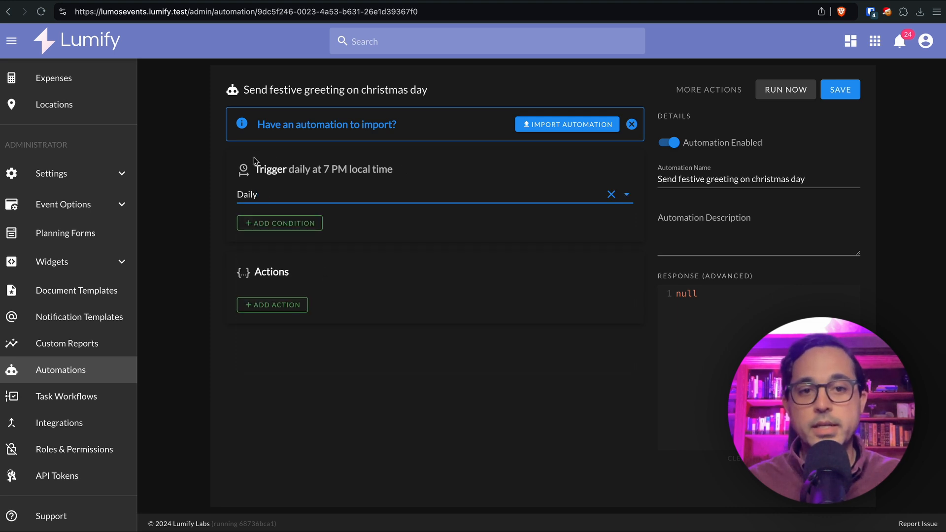
click(275, 229)
click(311, 259)
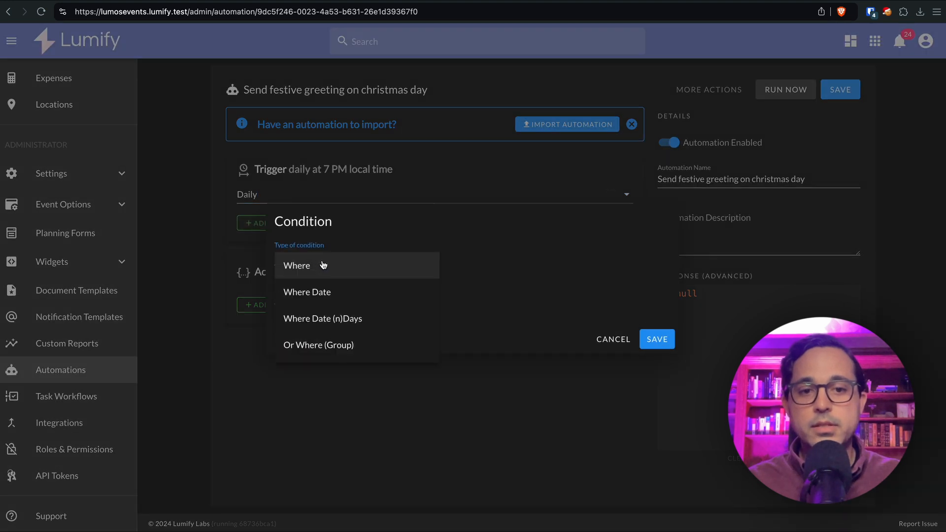
click(330, 269)
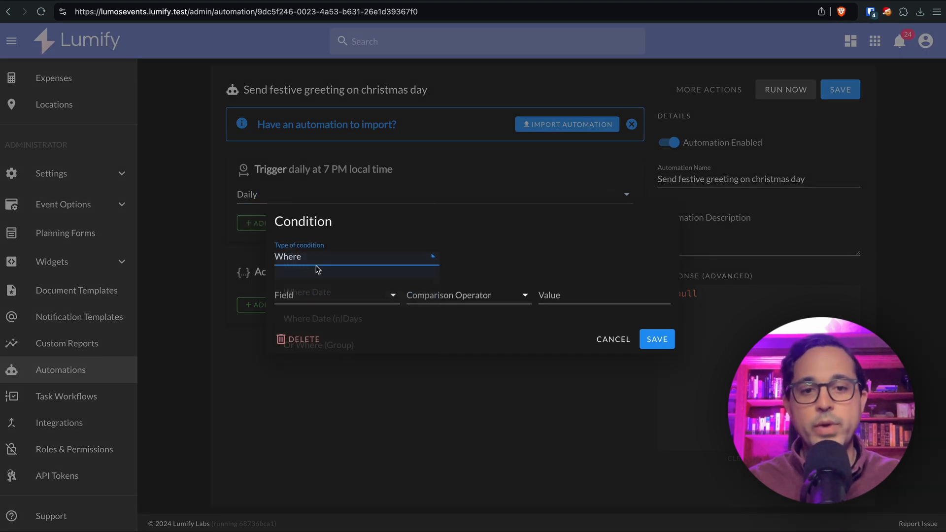
click(326, 296)
click(344, 324)
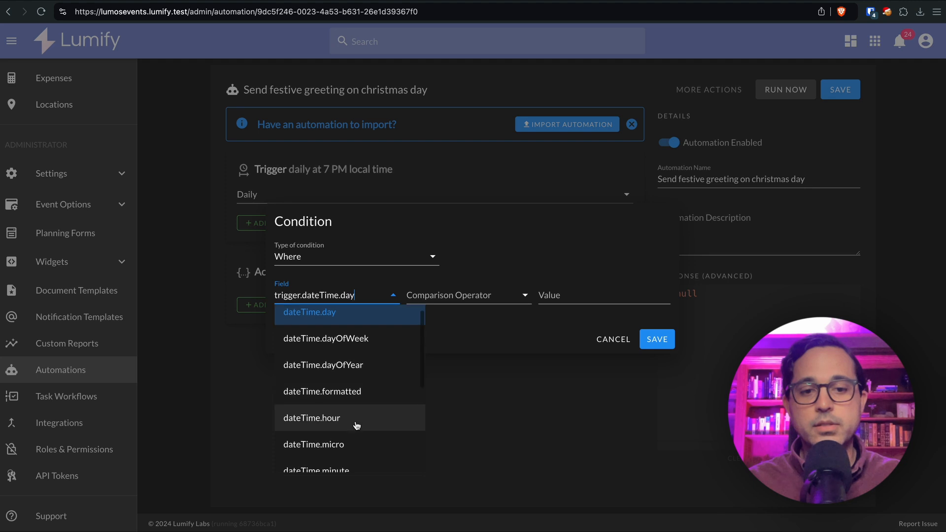
scroll(354, 424, down, 3)
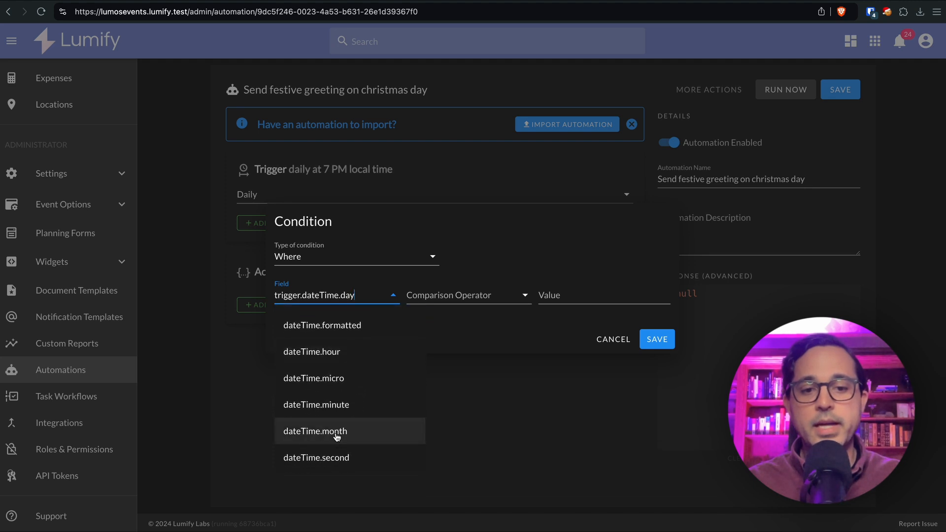
click(338, 433)
click(480, 306)
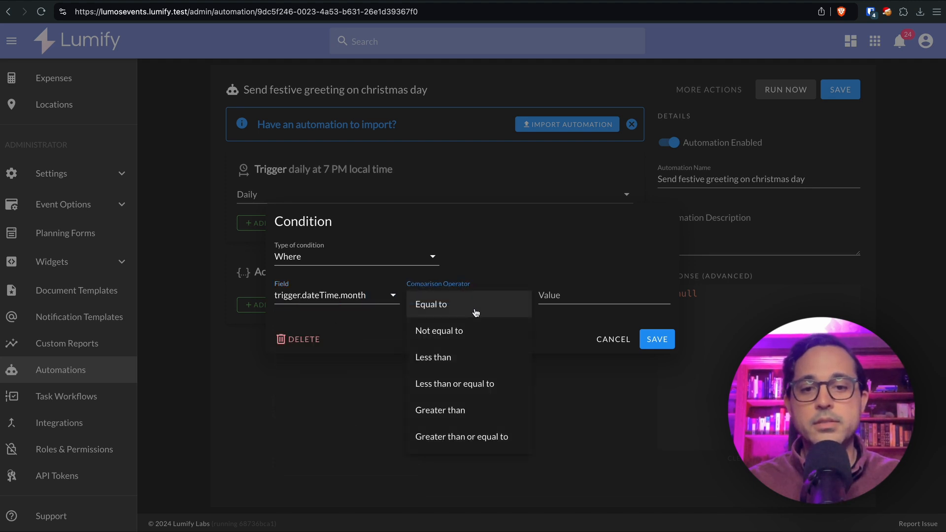
click(478, 309)
click(566, 295)
text(12)
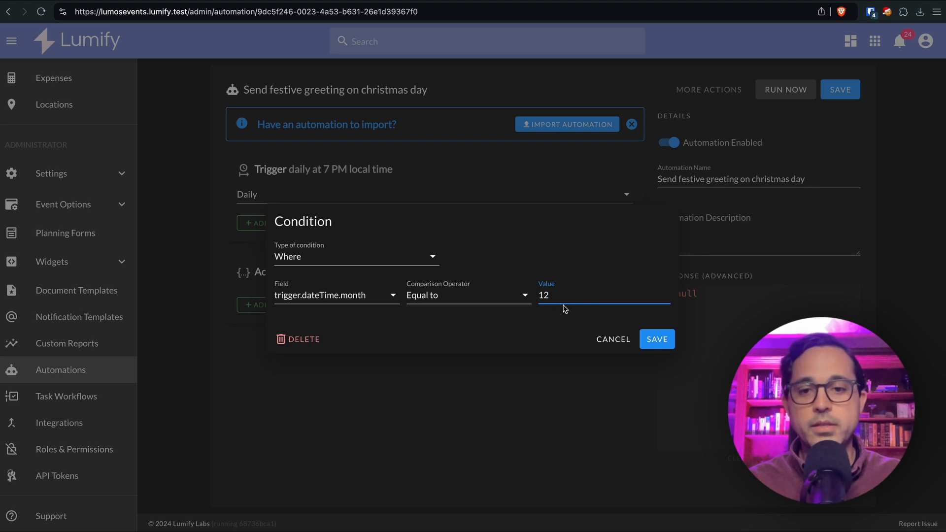
click(658, 340)
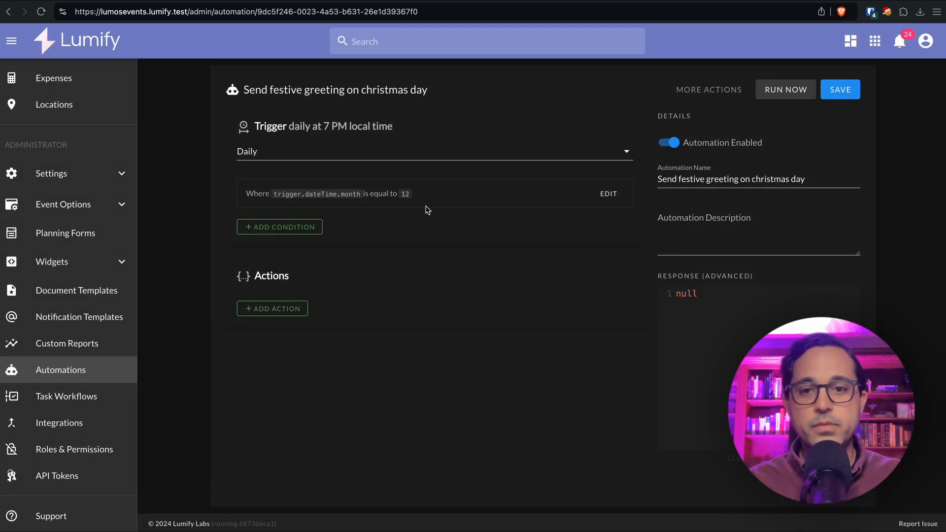
Add a second Where condition: trigger.dateTime.day Equal to 25
click(281, 225)
click(316, 257)
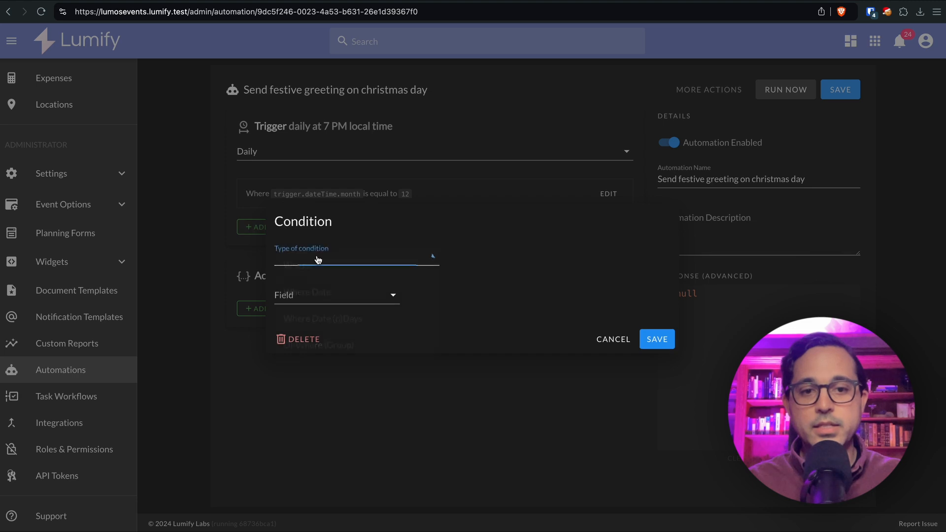
click(336, 274)
click(318, 297)
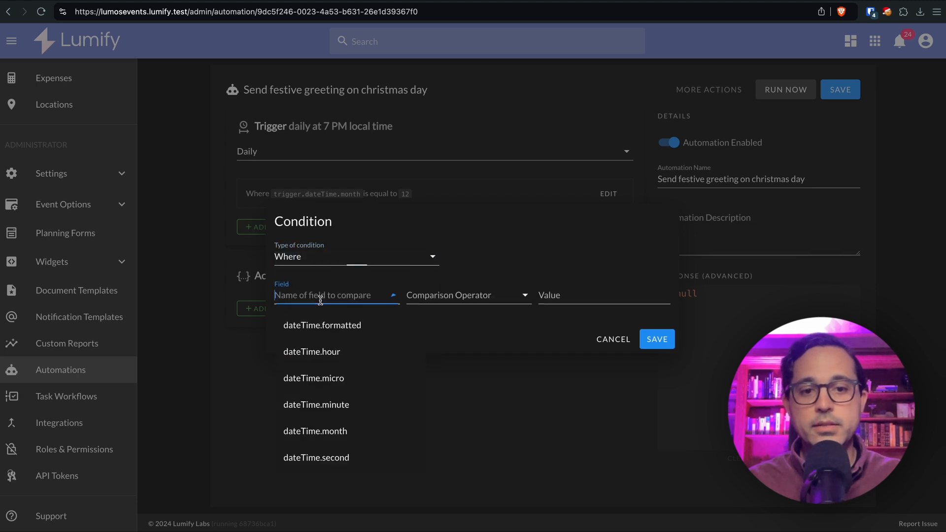
scroll(356, 429, up, 3)
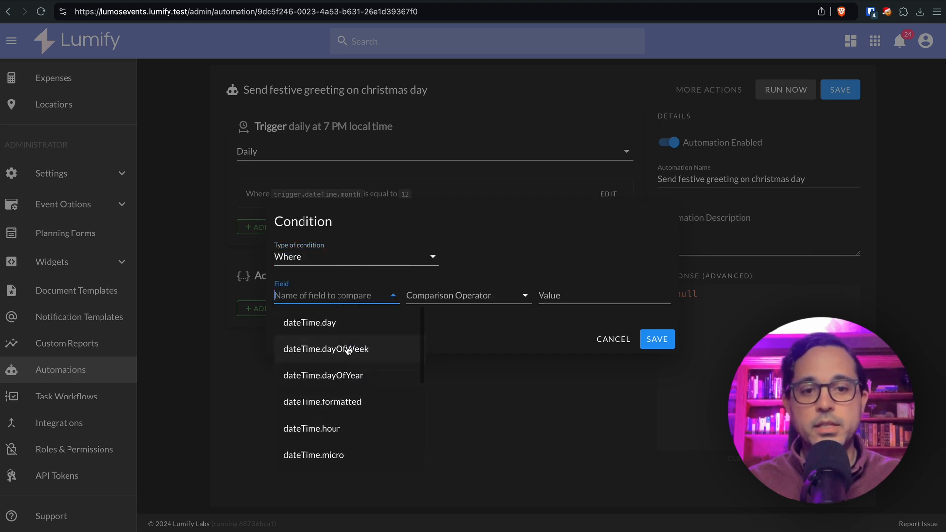
click(340, 322)
click(436, 305)
click(436, 299)
click(575, 299)
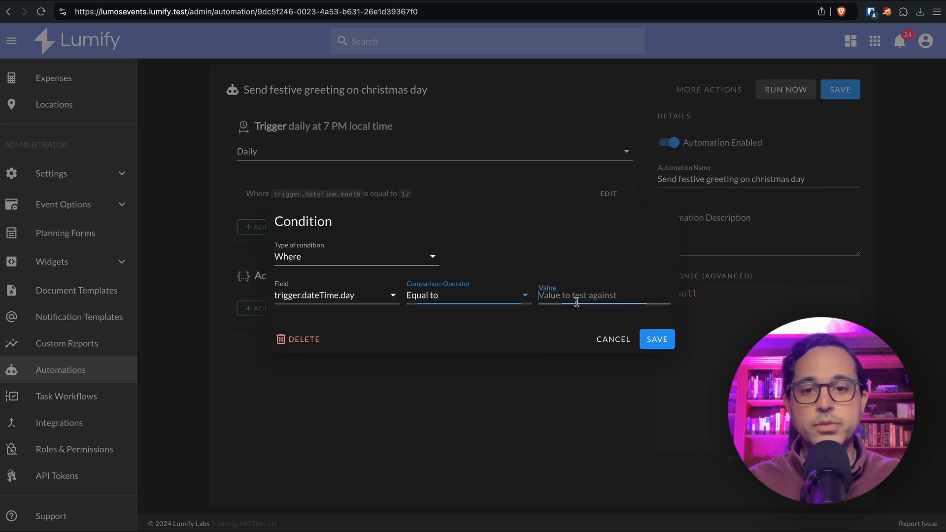
text(25)
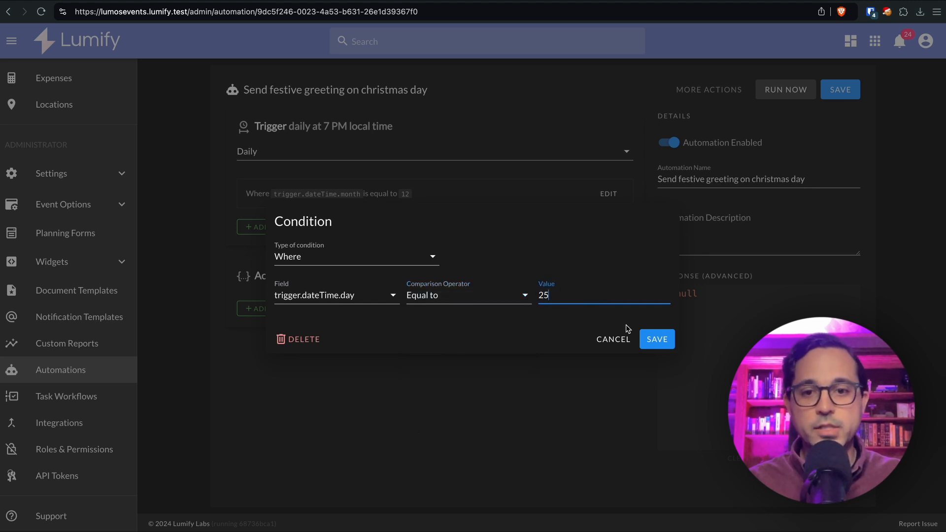
click(651, 340)
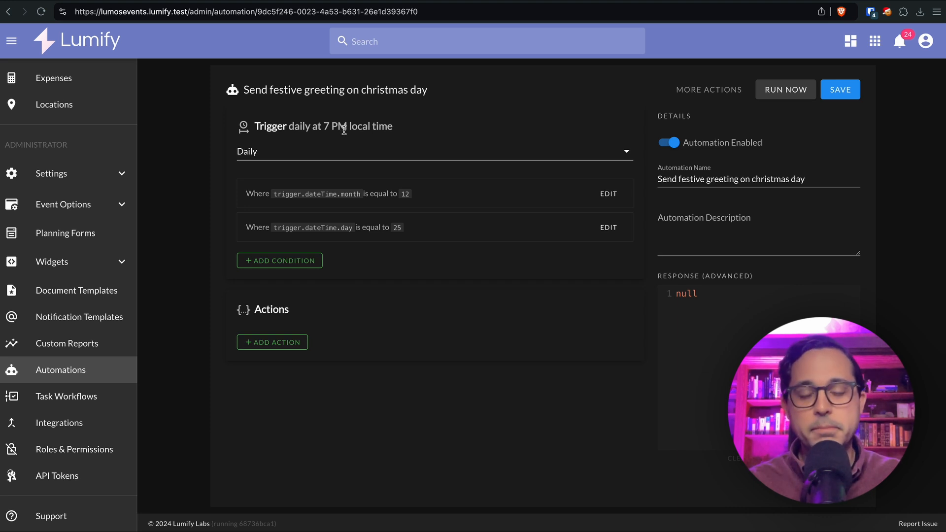
Change the trigger schedule from Daily to Every Hour
click(285, 153)
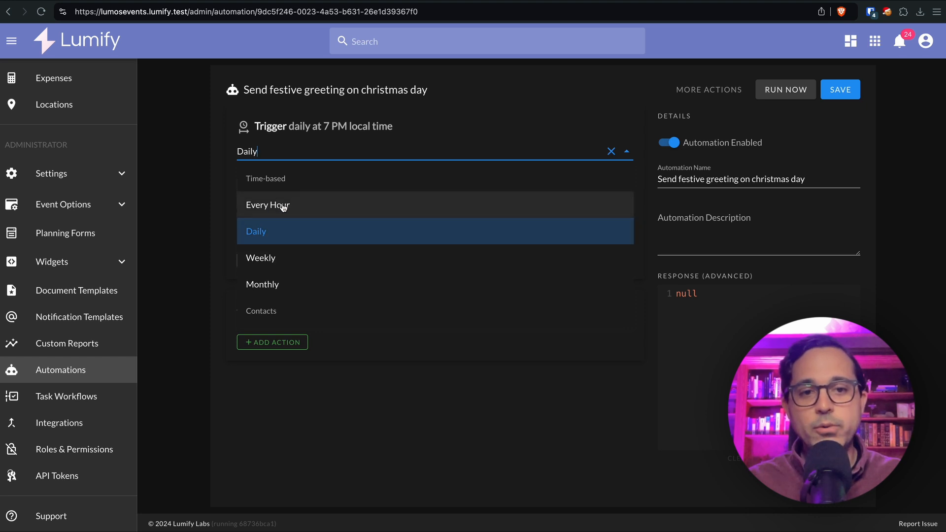
click(299, 211)
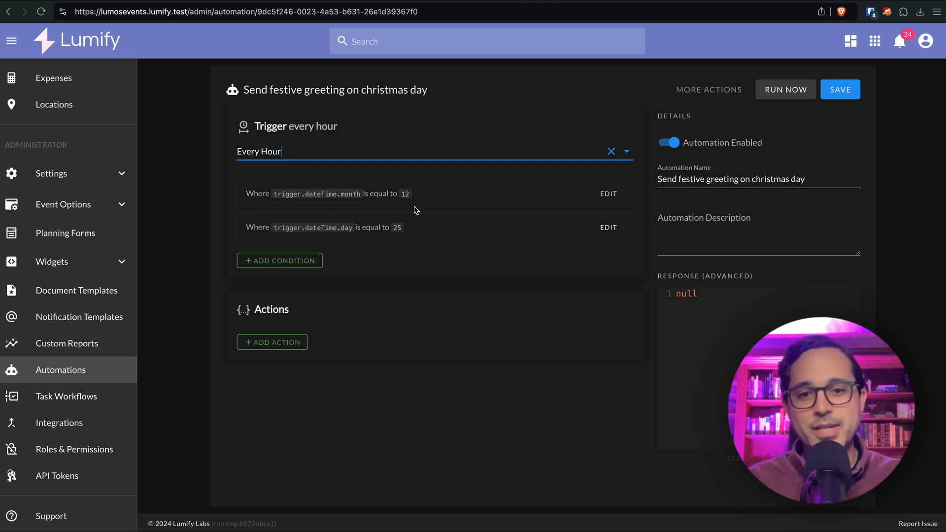
Add a third Where condition: trigger.dateTime.hour Equal to 9
click(303, 261)
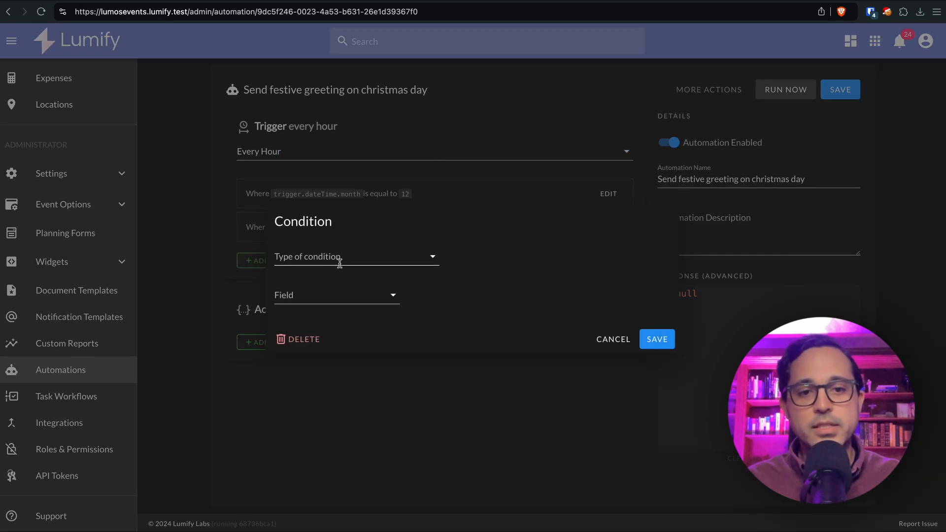
click(339, 263)
click(350, 274)
click(325, 295)
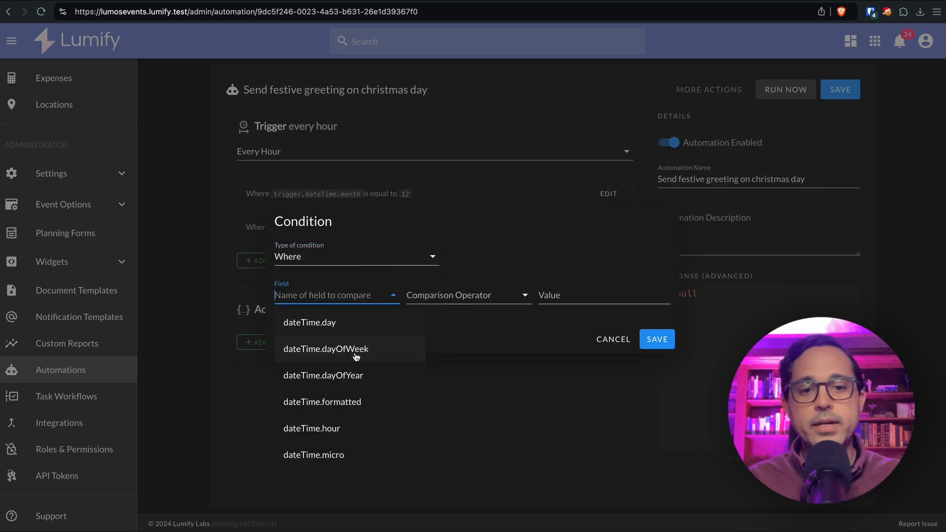
click(339, 428)
click(445, 297)
click(445, 301)
click(546, 296)
text(9)
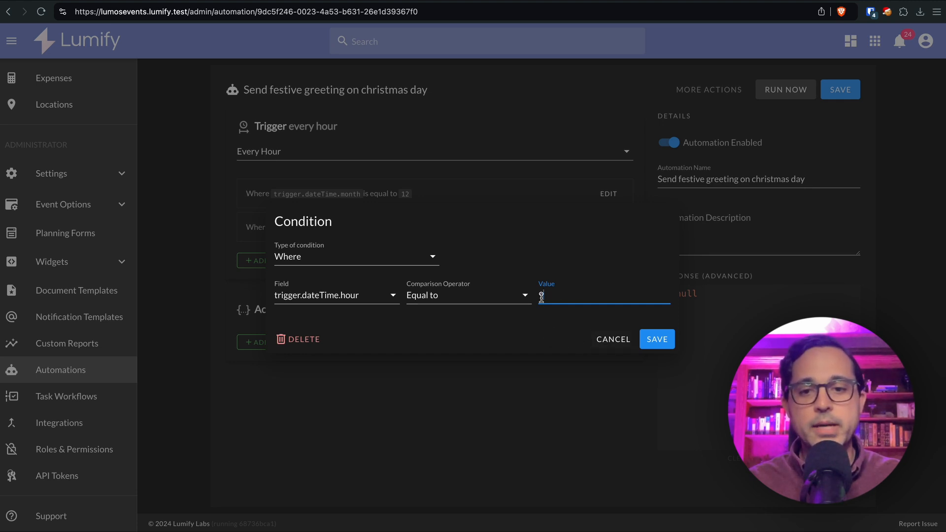
double_click(545, 298)
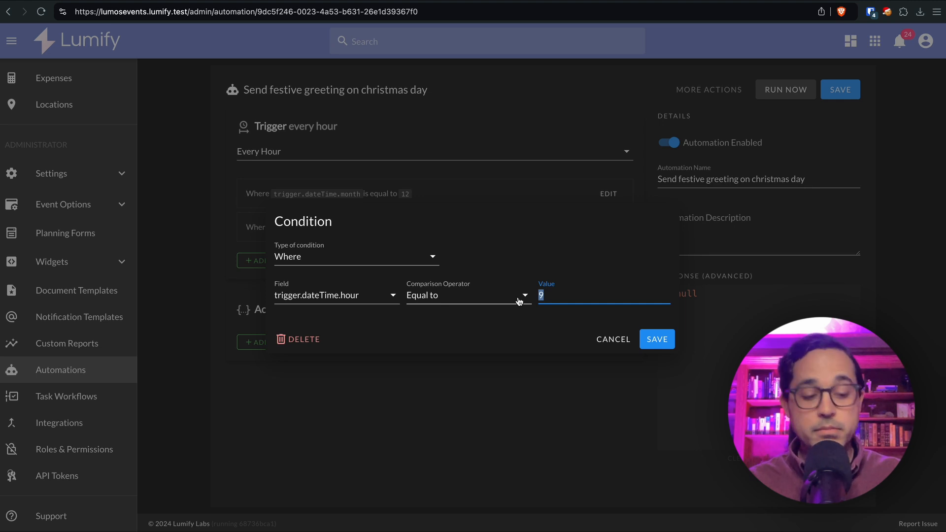
text(14)
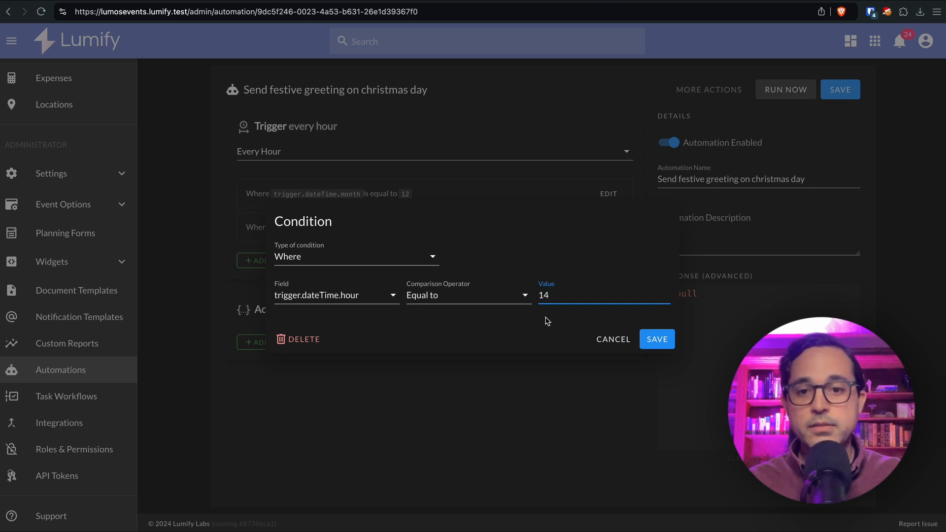
key(BackSpace)
key(BackSpace)
text(9)
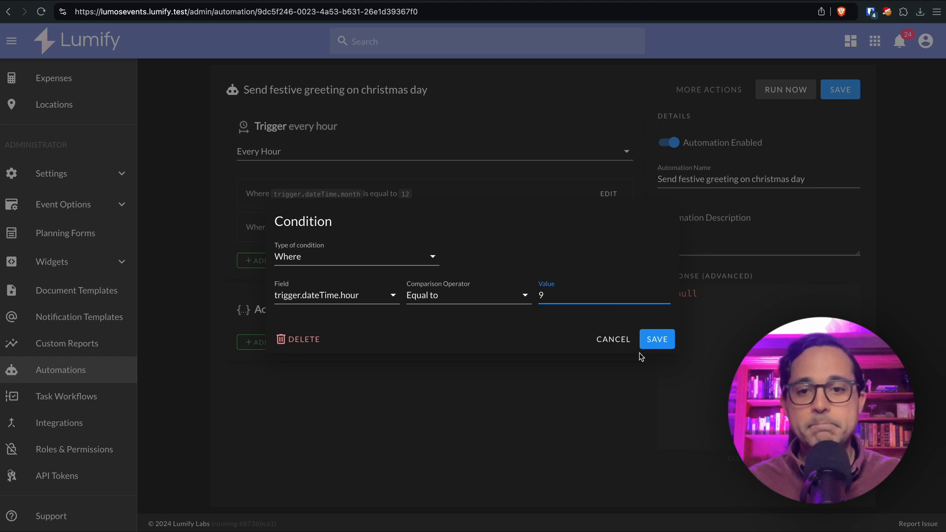
click(657, 343)
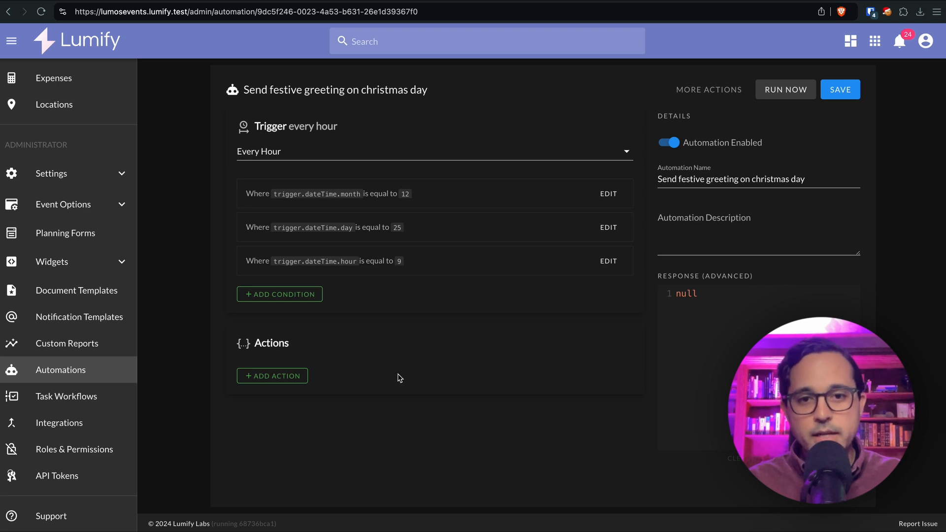
Add a 'Get a list of models' action with Contact as the model, no conditions
click(262, 377)
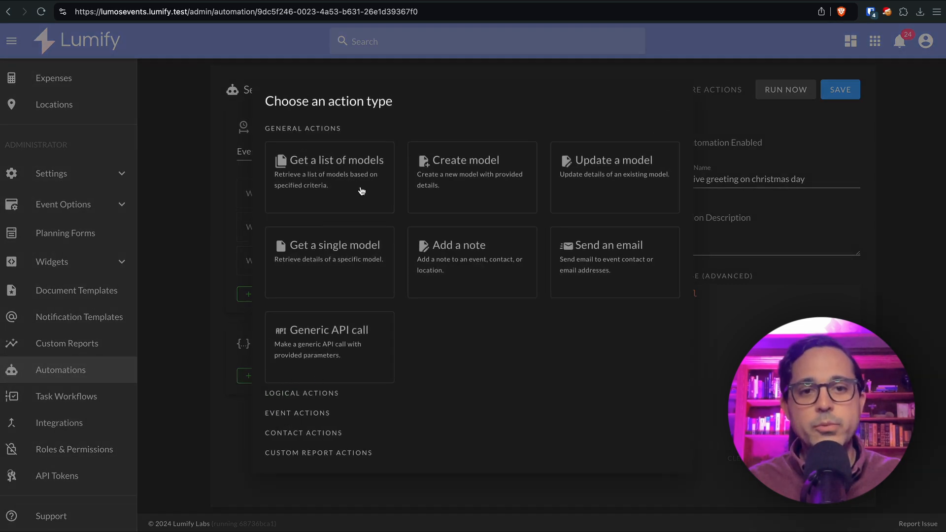
click(333, 175)
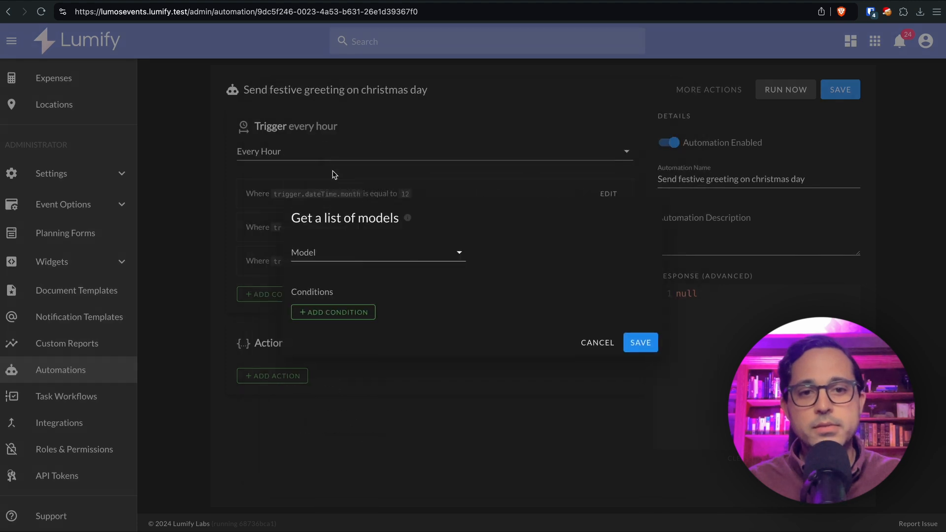
click(369, 252)
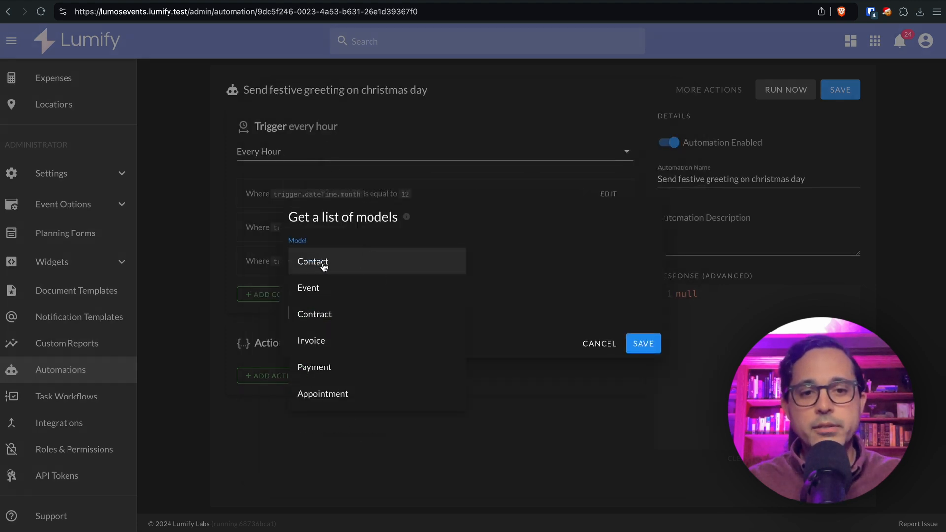
click(323, 268)
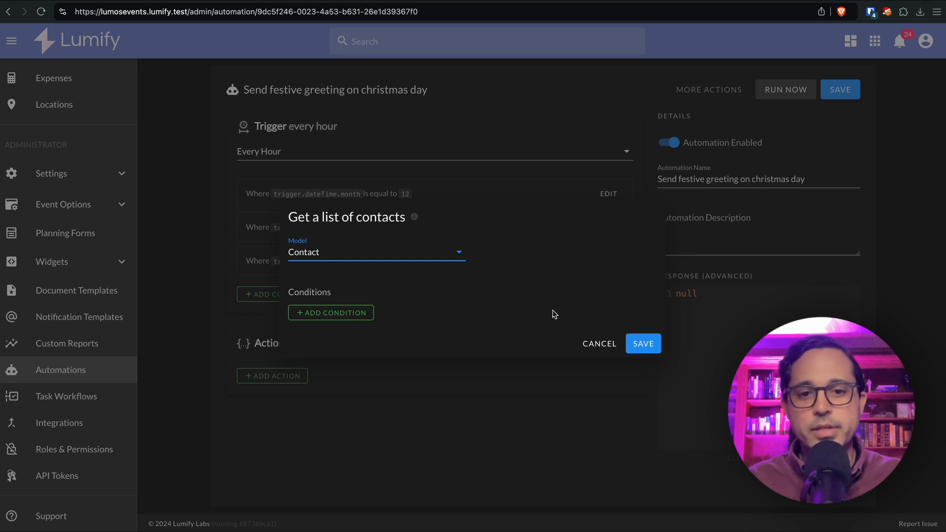
click(642, 344)
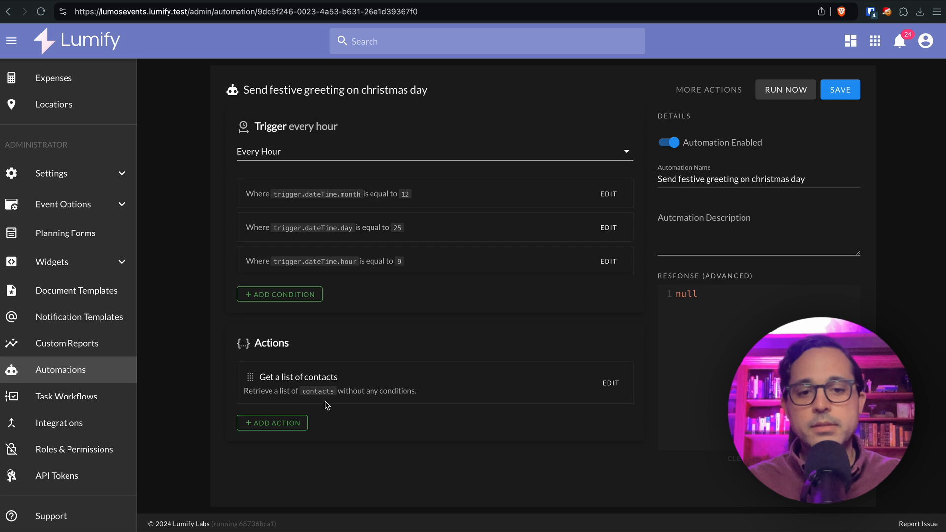
Add a For each loop over 'Get a list of contacts (filterModels1)' and begin adding its inner action
click(284, 428)
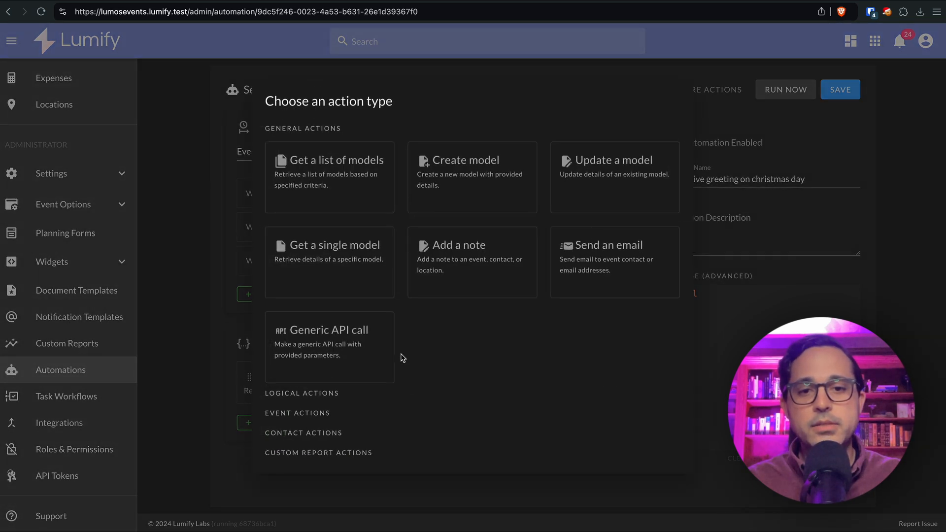
click(292, 394)
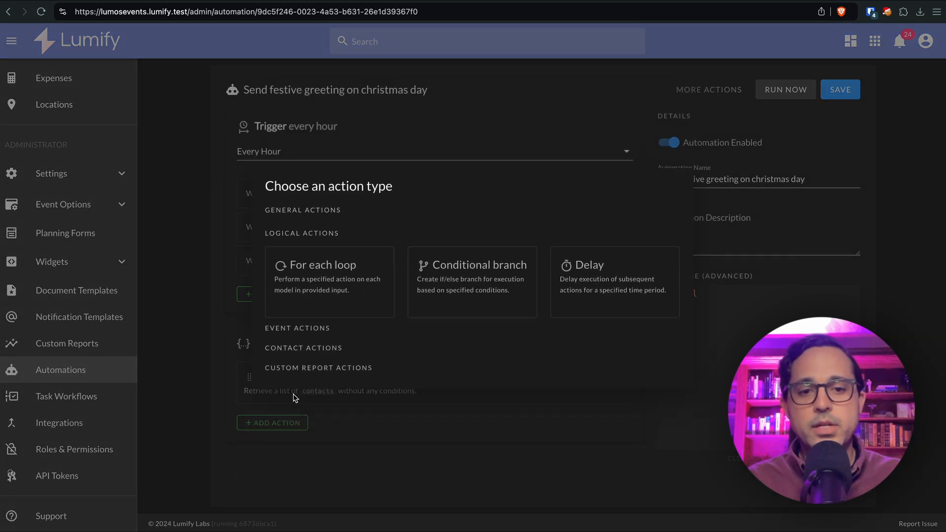
click(328, 293)
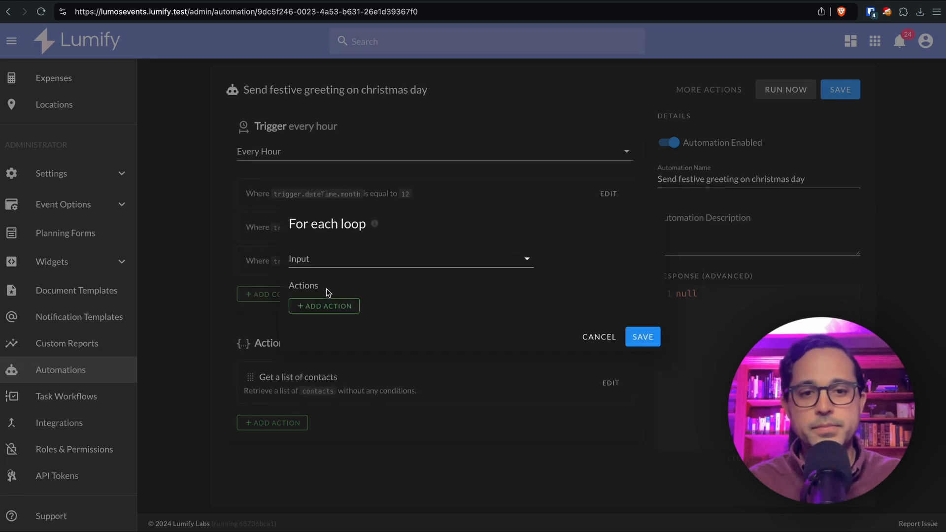
click(355, 266)
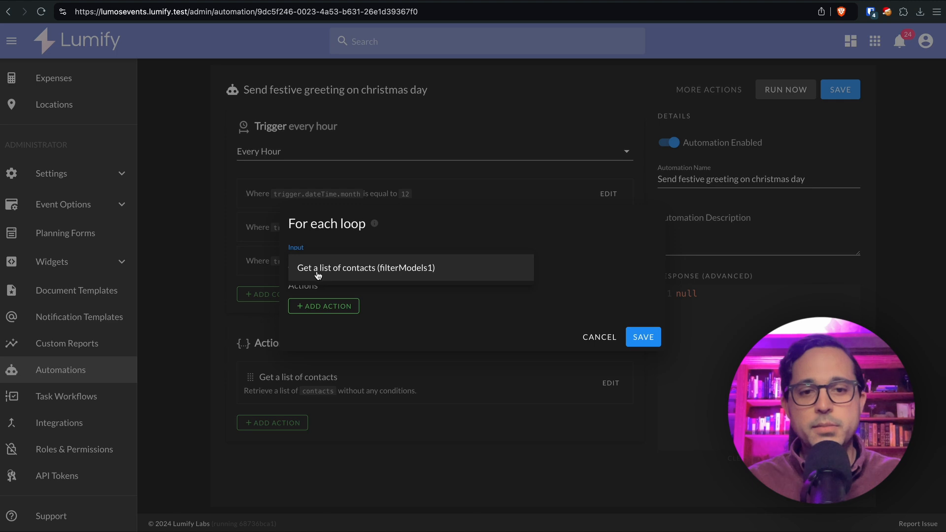
click(355, 269)
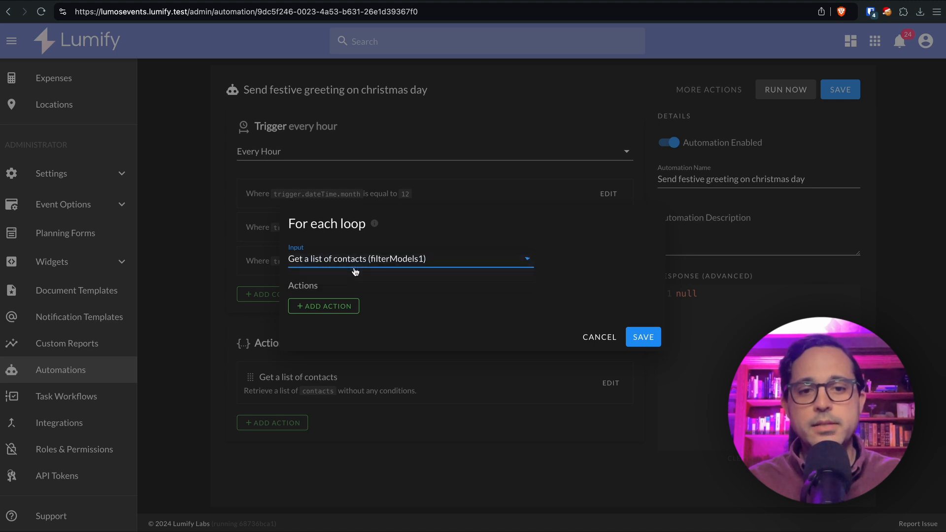
click(344, 308)
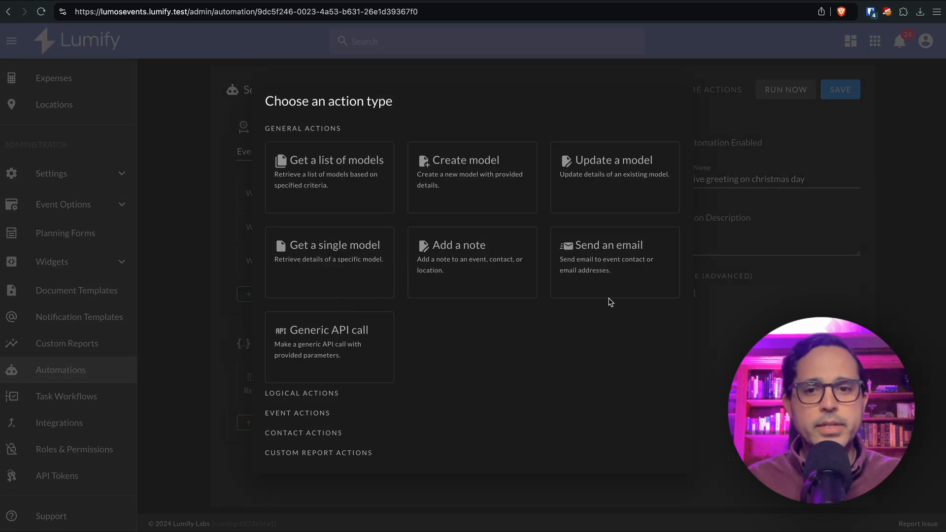
Choose Send an email, addressed to CONTACT: Each contact in loop (forEachLoop1_n)
click(614, 278)
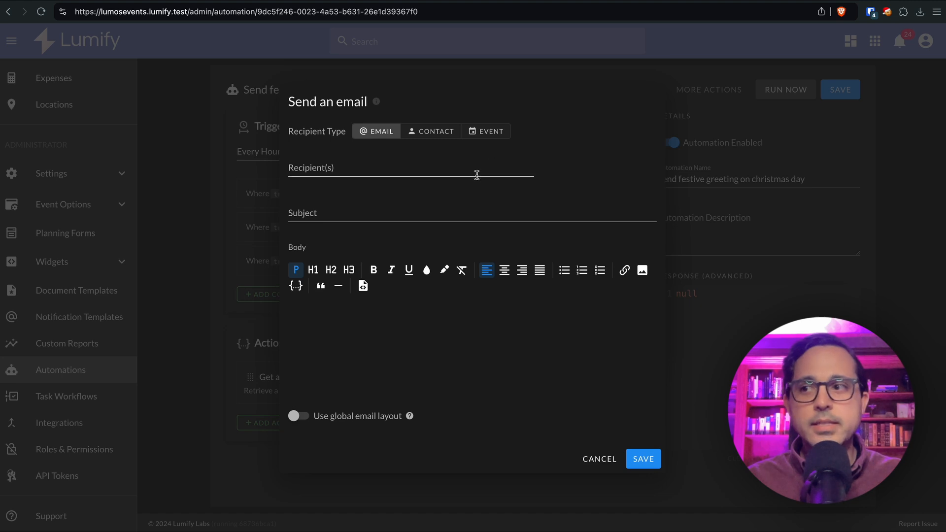
click(437, 131)
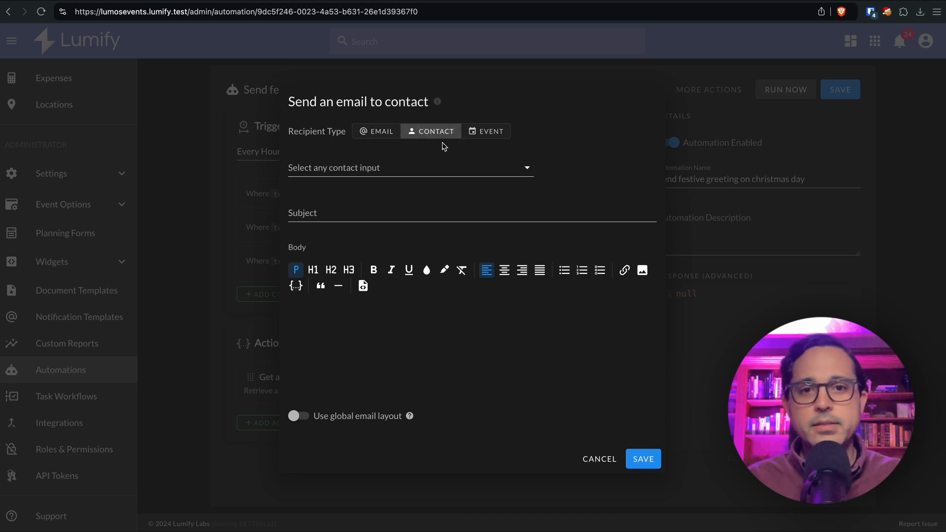
click(442, 167)
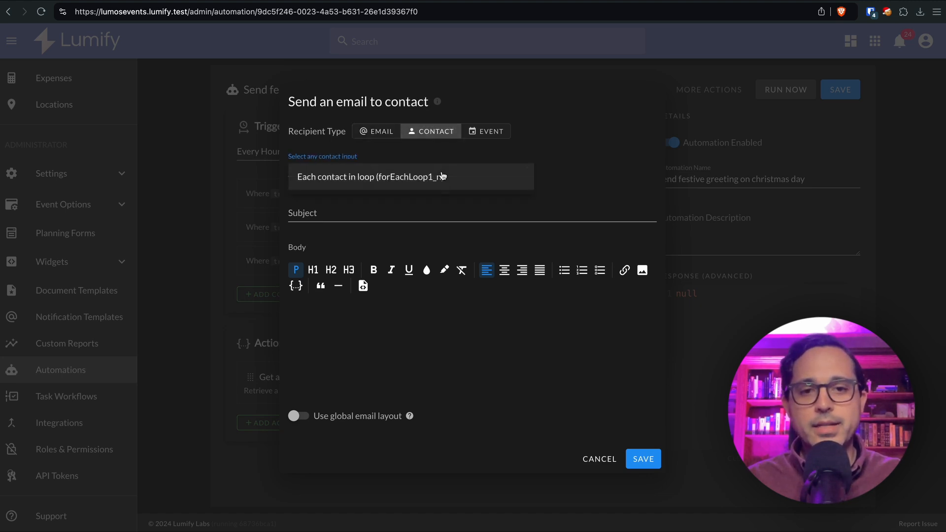
click(364, 181)
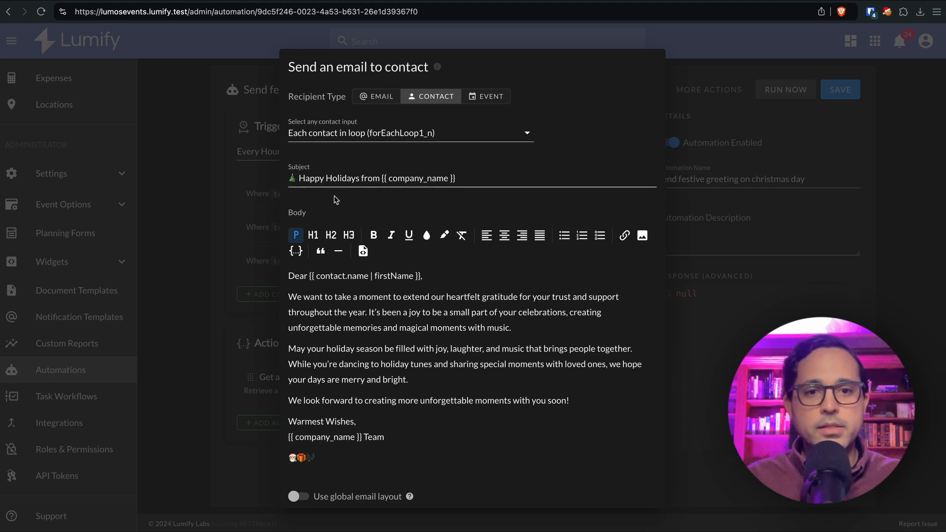
Check the 'Happy Holidays from {{ company_name }}' subject and greeting body, then save the email step
drag(463, 179, 381, 178)
click(419, 300)
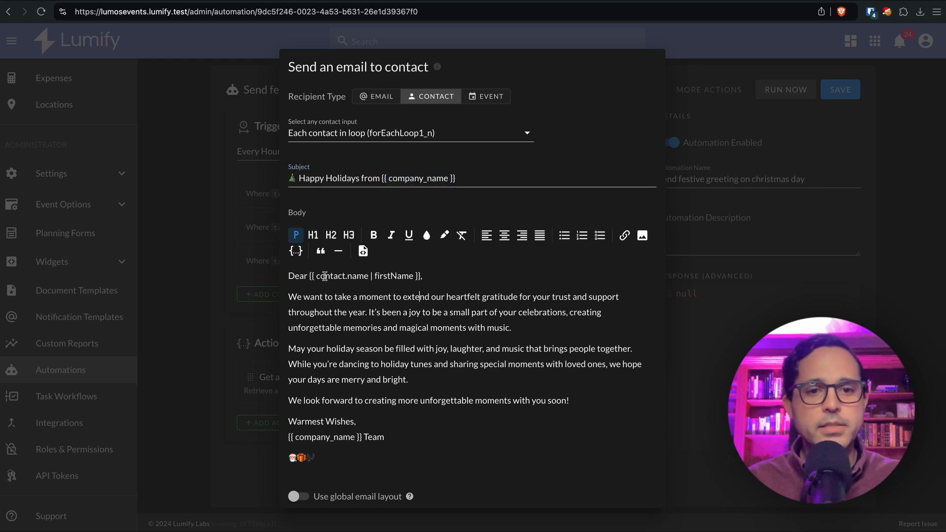
click(385, 277)
double_click(385, 277)
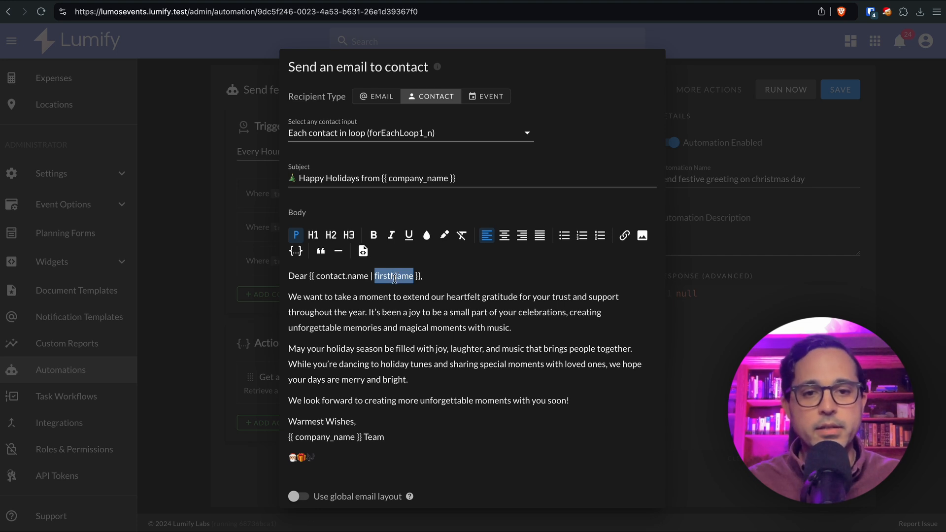
click(367, 327)
scroll(368, 321, down, 2)
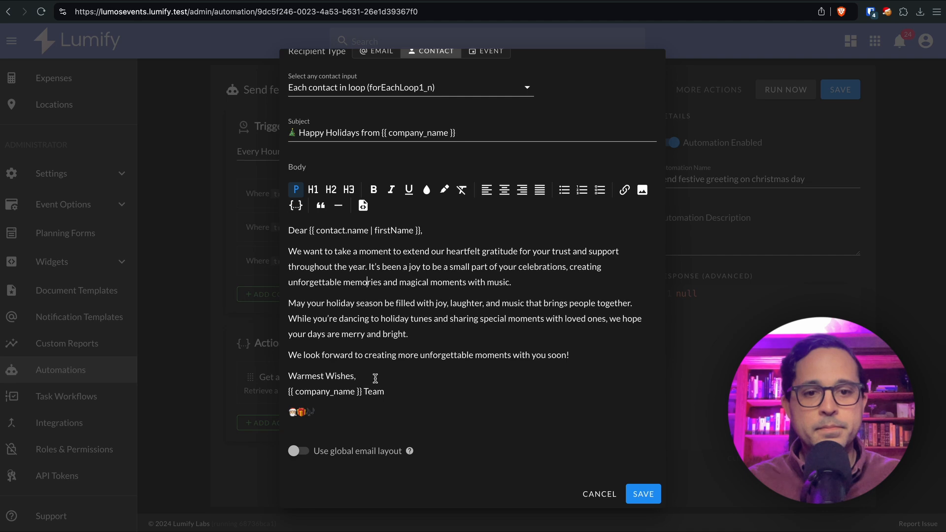
click(643, 494)
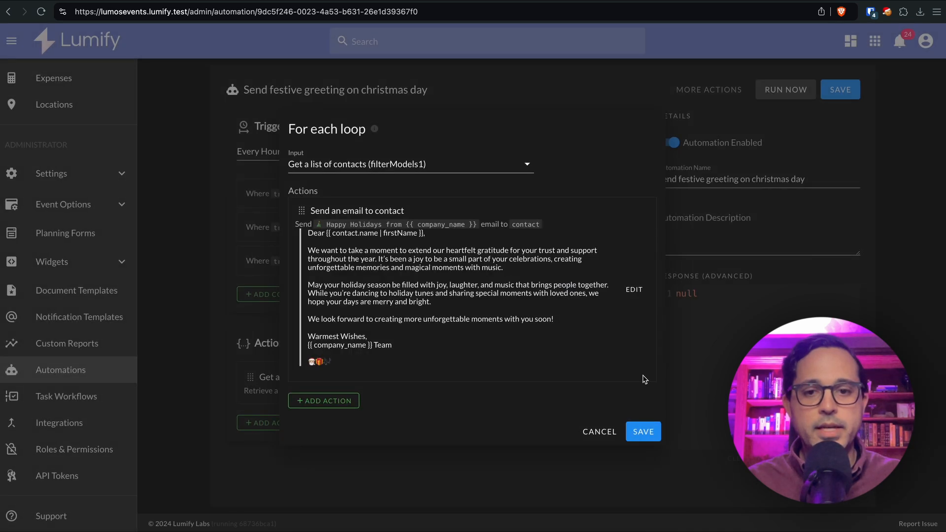
Save the For each loop into the actions and save the whole automation
click(649, 436)
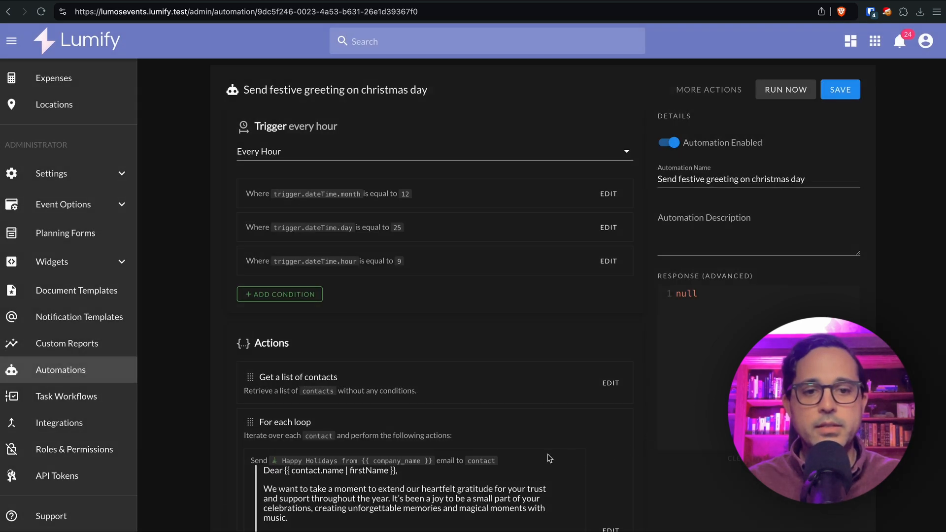
scroll(538, 458, down, 4)
scroll(536, 458, up, 5)
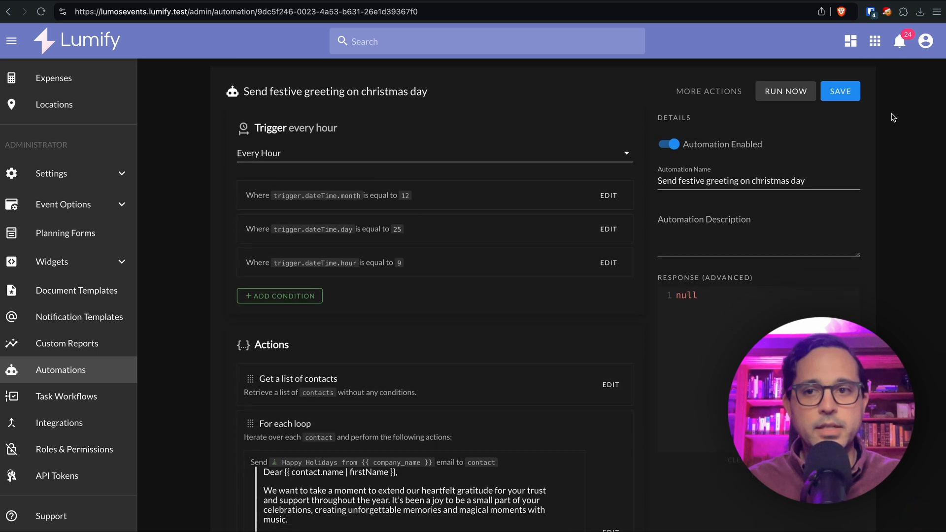
click(840, 91)
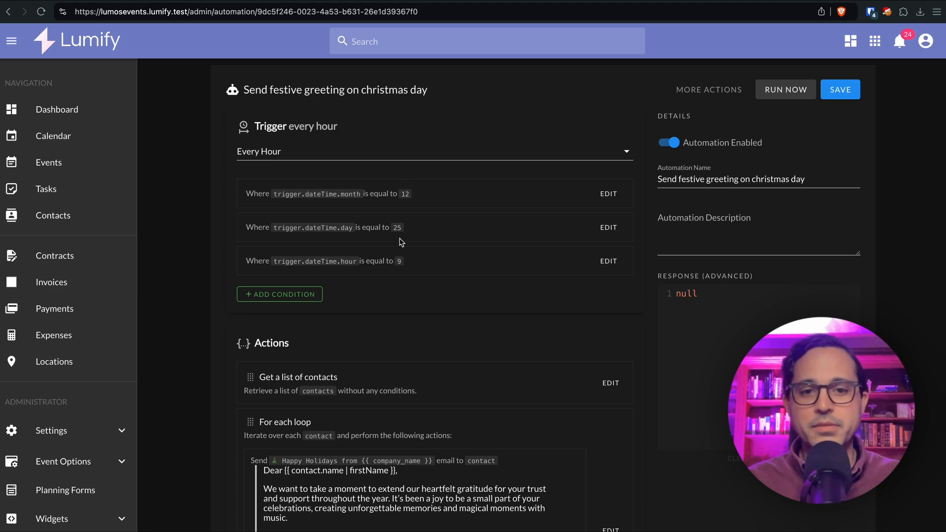
Delete the month 12, day 25 and hour 9 conditions, then re-save the automation
click(602, 197)
click(300, 340)
click(557, 306)
click(607, 195)
click(301, 340)
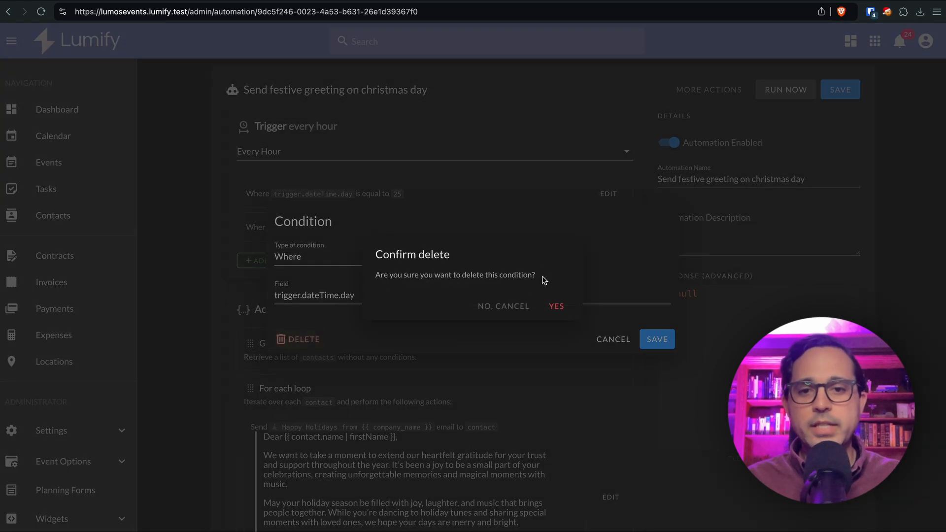
click(562, 308)
click(609, 193)
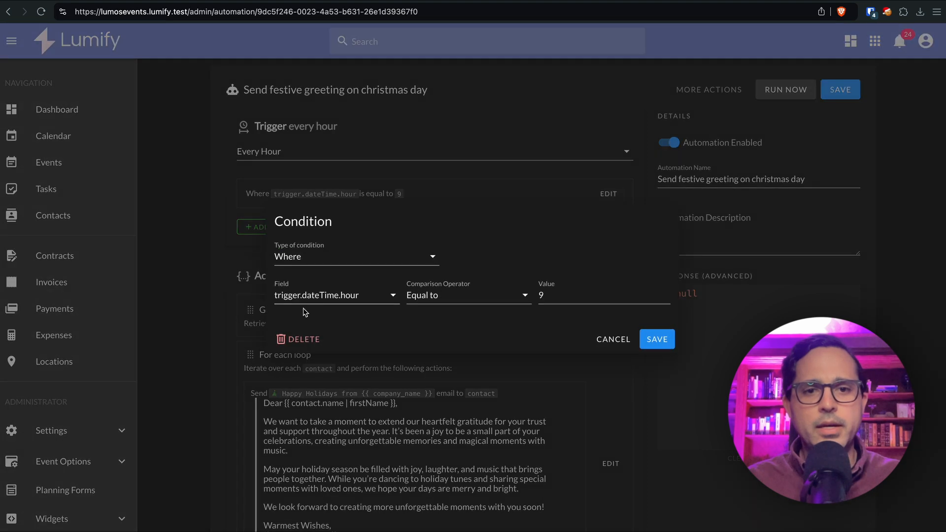
click(308, 340)
click(557, 305)
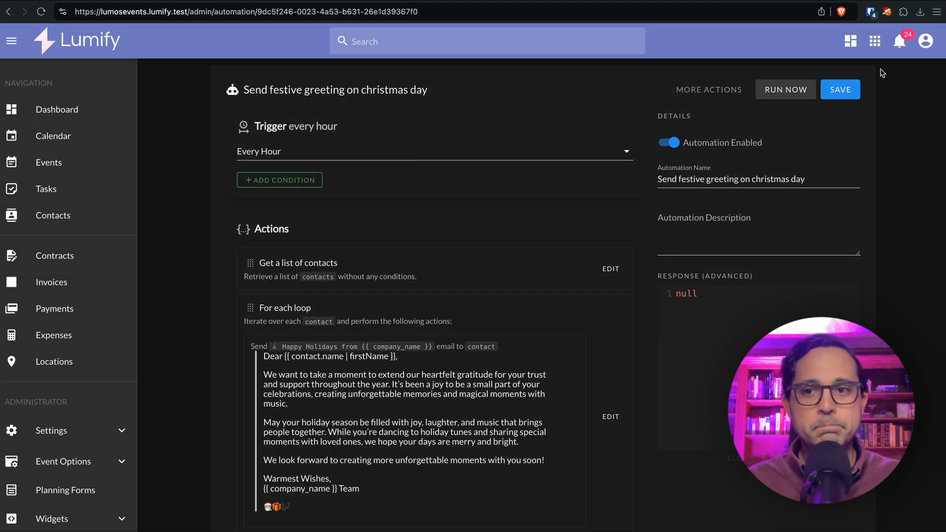
click(836, 94)
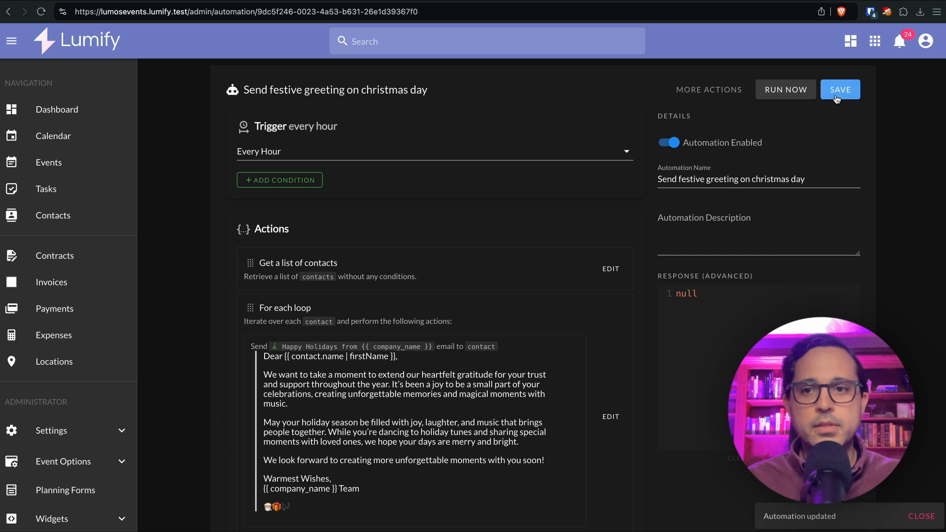
Run the automation now and confirm the response shows hasErrors false
click(791, 91)
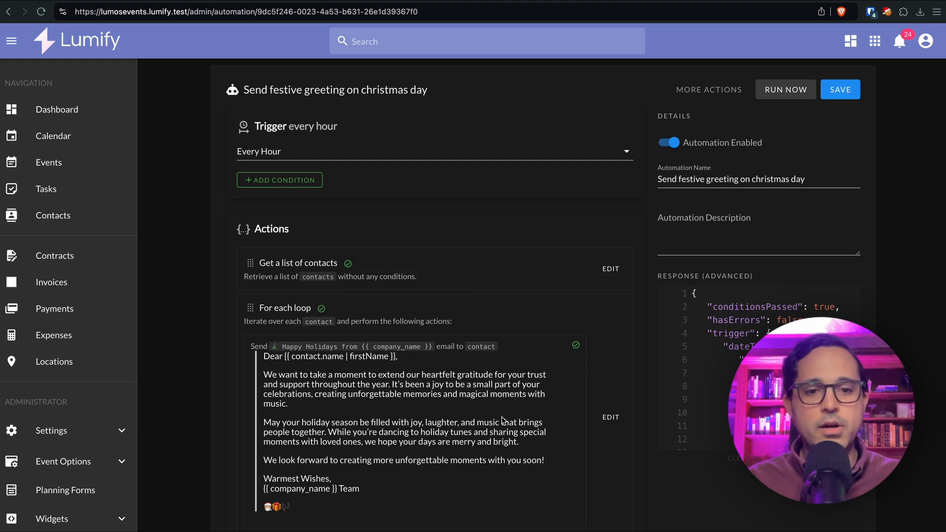
scroll(503, 420, down, 2)
scroll(444, 439, up, 2)
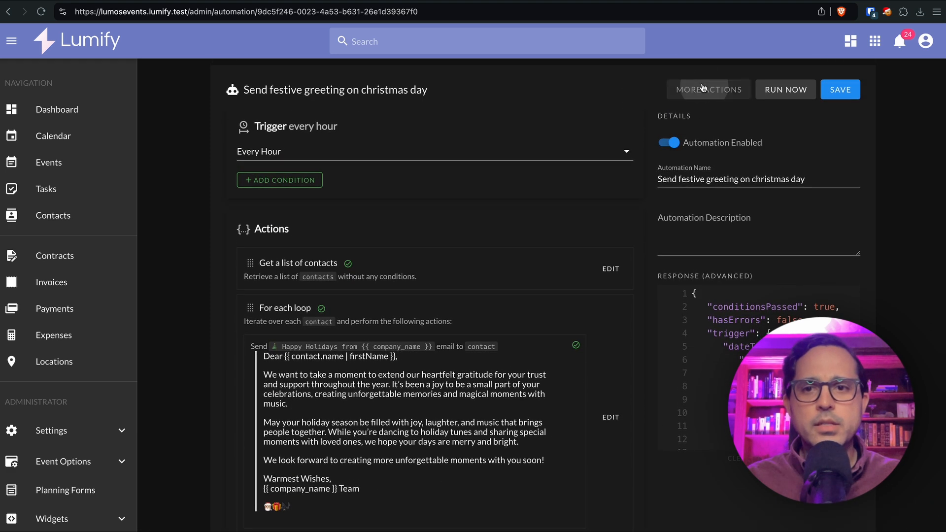
click(703, 87)
Open run 2082461c2d24 in the Automation Log and check forEachLoop1's total of 22 items
click(721, 146)
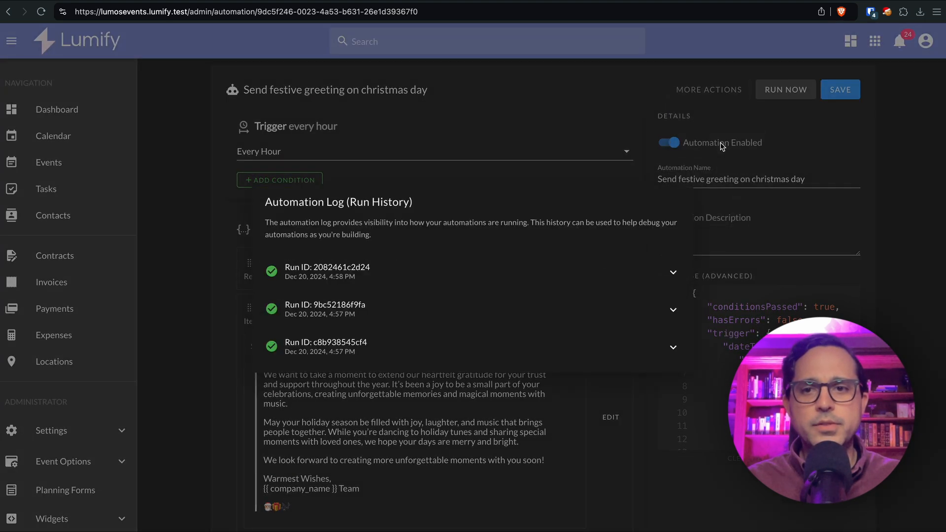
click(390, 273)
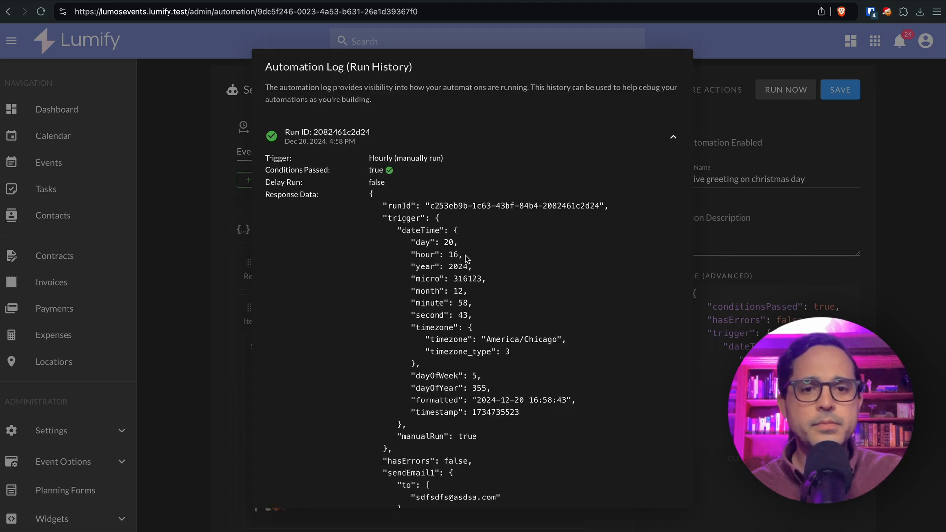
scroll(466, 259, down, 10)
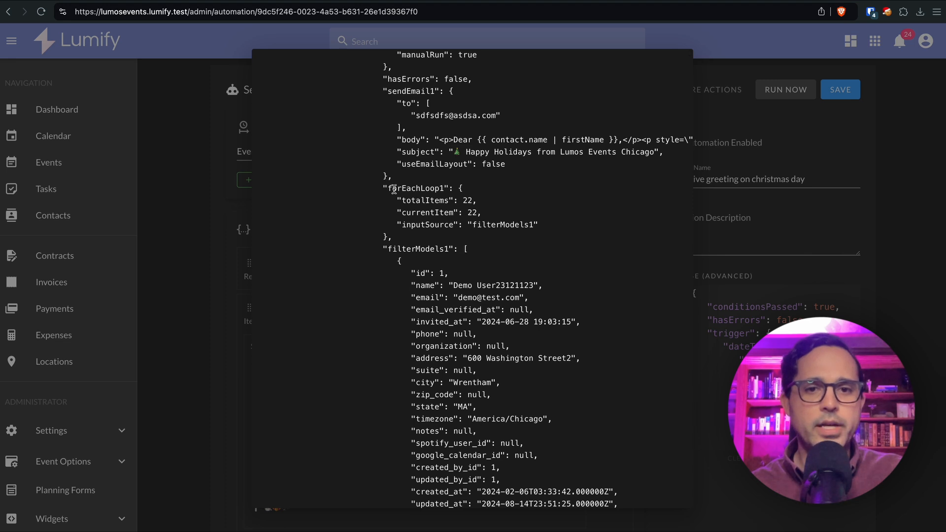
drag(395, 189, 461, 189)
double_click(468, 200)
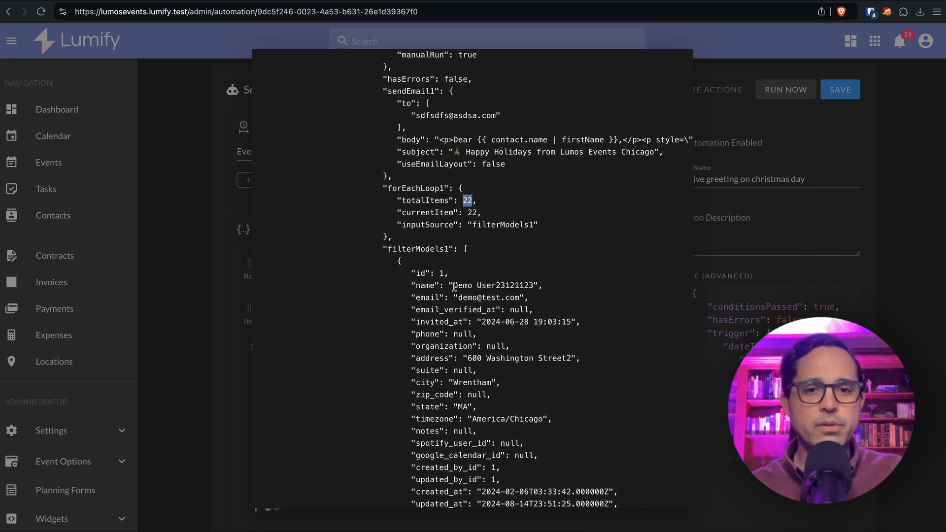
Inspect the sendEmail1 result block in the run JSON, then close the log
scroll(453, 286, down, 2)
scroll(454, 286, down, 3)
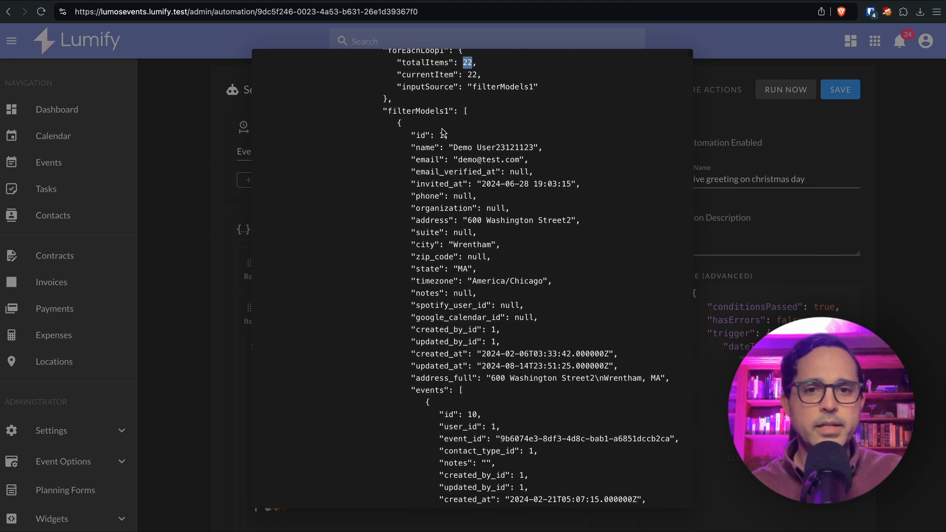
scroll(451, 246, down, 15)
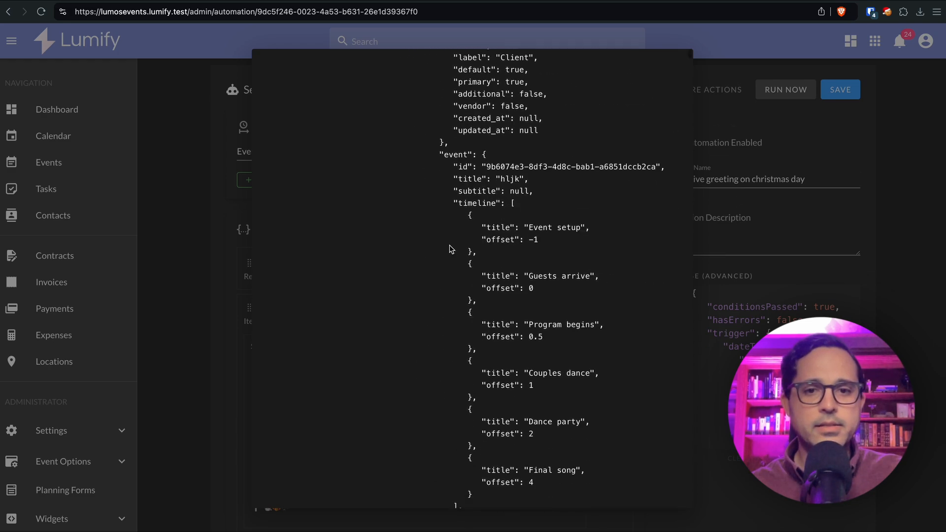
scroll(450, 246, up, 20)
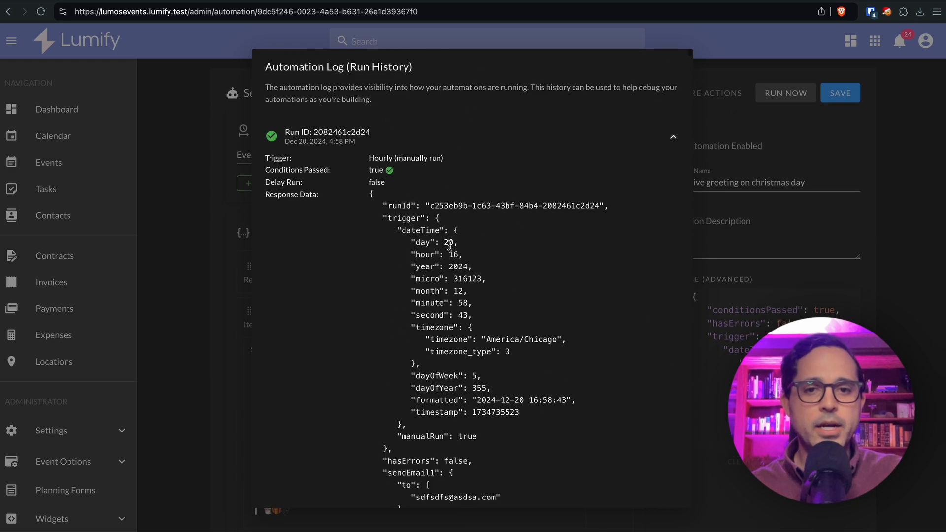
scroll(440, 294, down, 5)
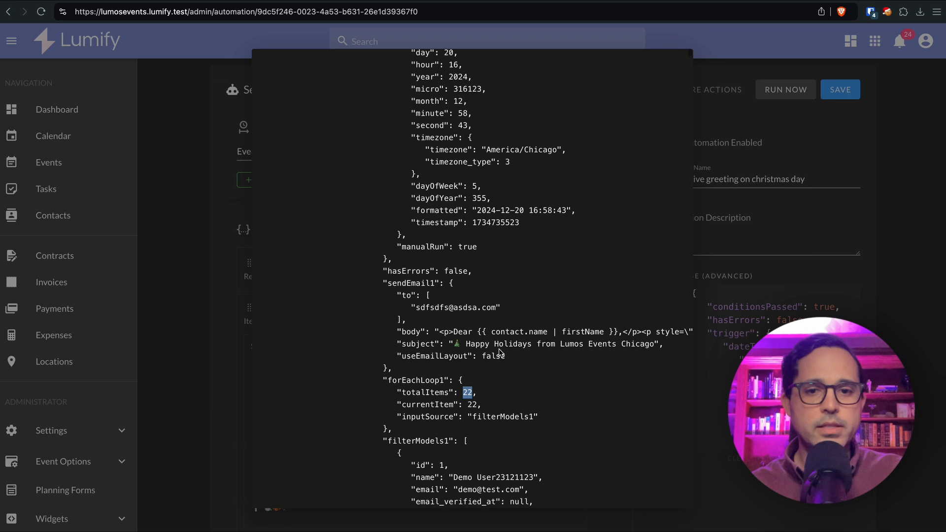
drag(510, 362, 387, 283)
click(456, 316)
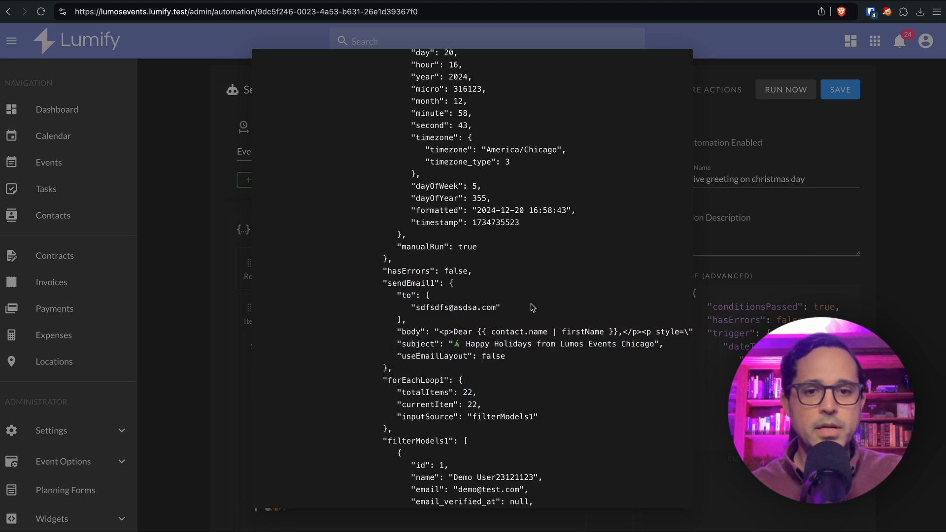
scroll(532, 308, up, 5)
click(753, 240)
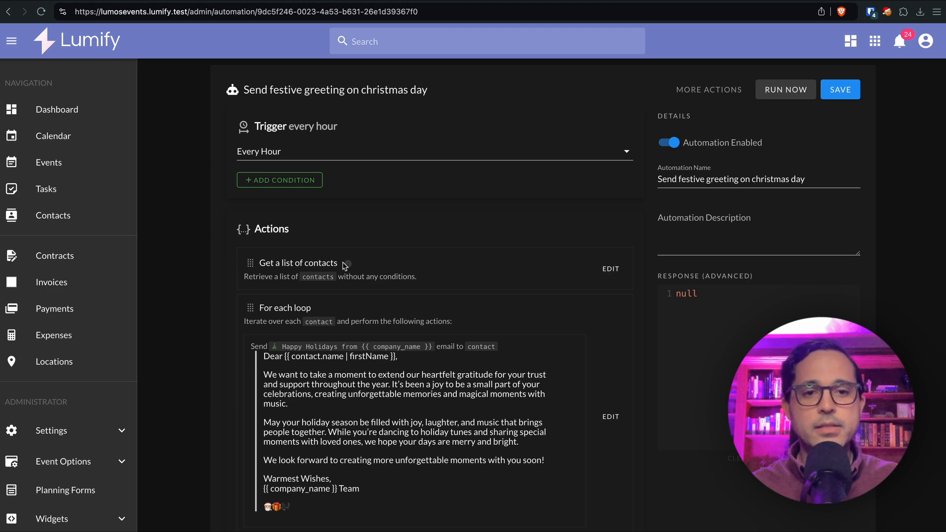
Change the first action's Model from contacts to Event
click(607, 269)
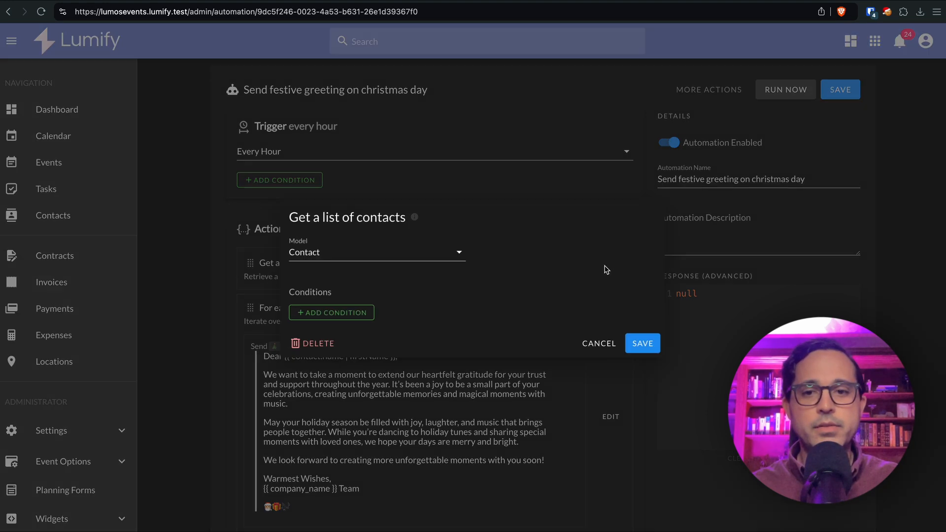
click(407, 255)
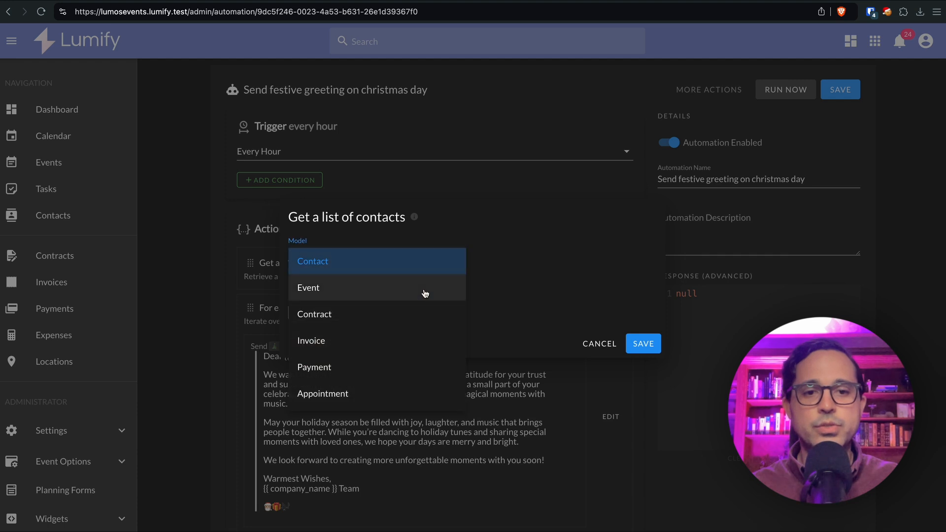
click(426, 290)
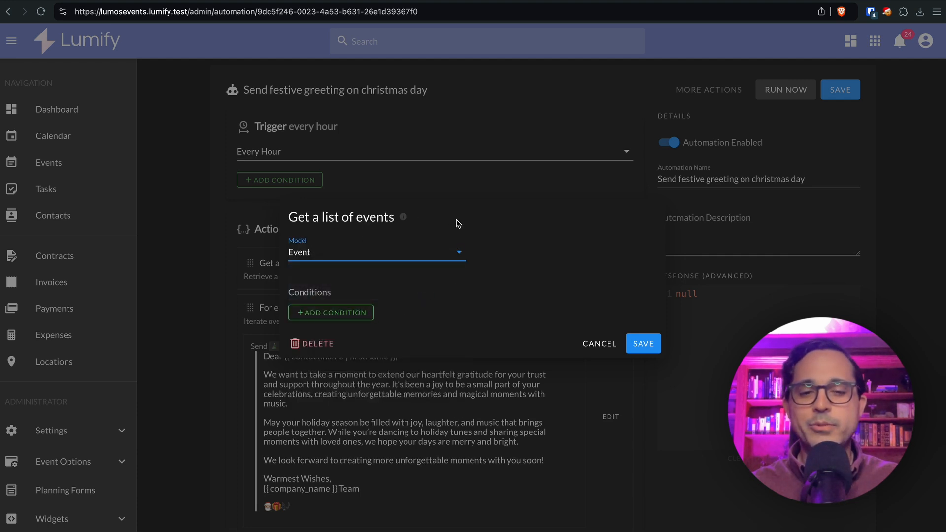
Add a Where Date condition: date Less than {{ today }}
click(358, 314)
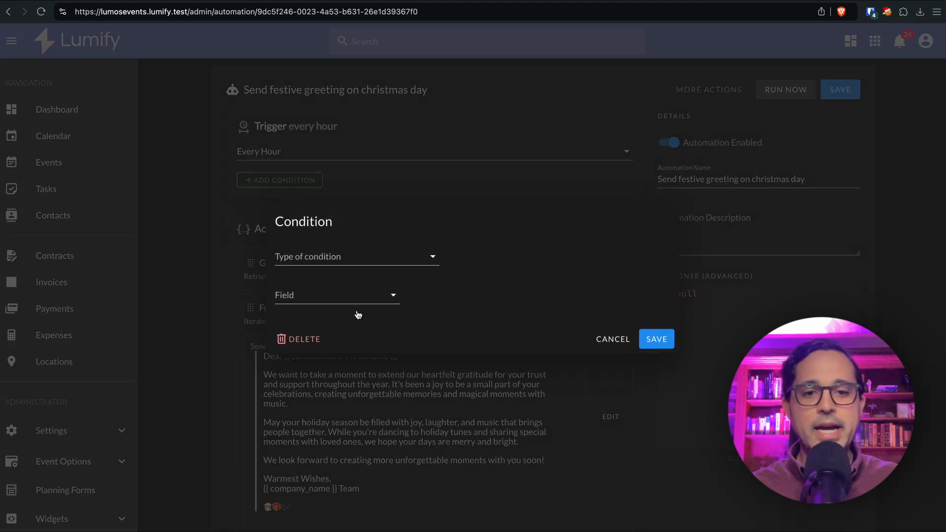
click(351, 255)
click(356, 292)
click(338, 294)
scroll(338, 390, down, 1)
text(date)
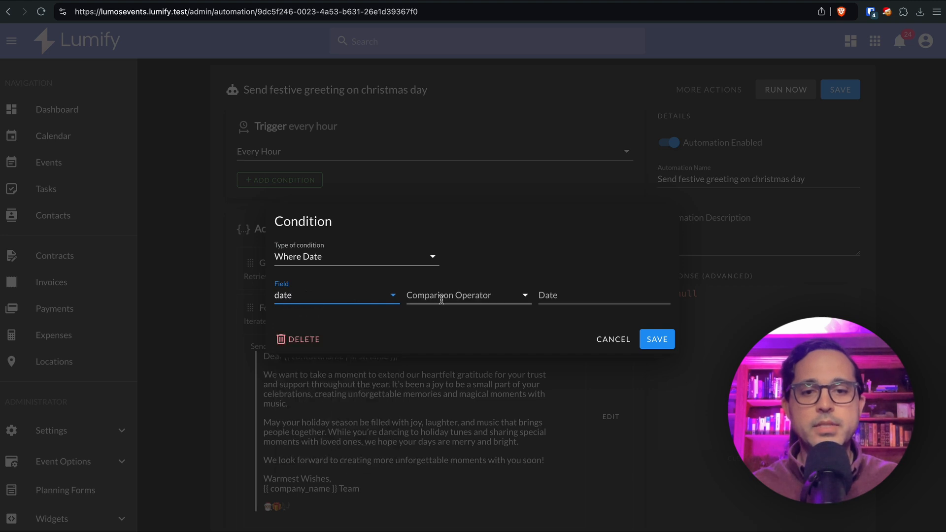
click(444, 296)
click(473, 359)
click(579, 296)
text({{)
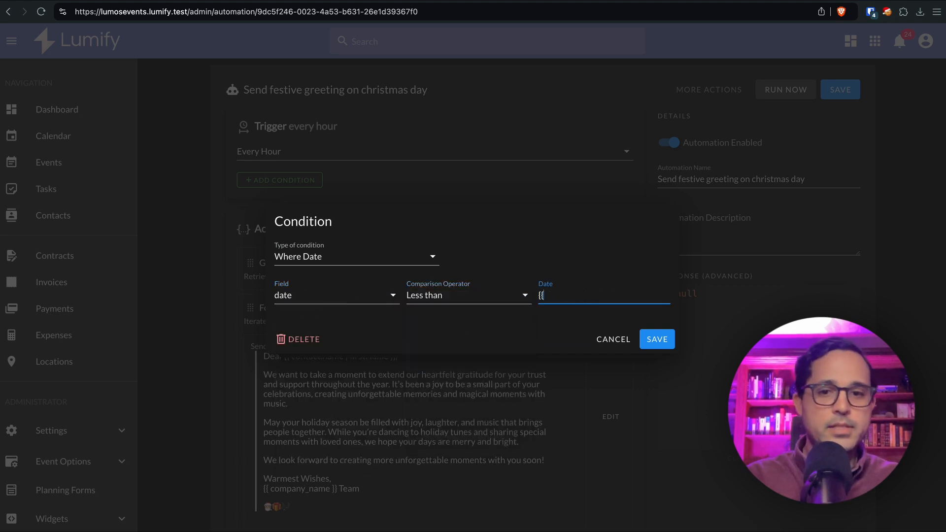
text( today)
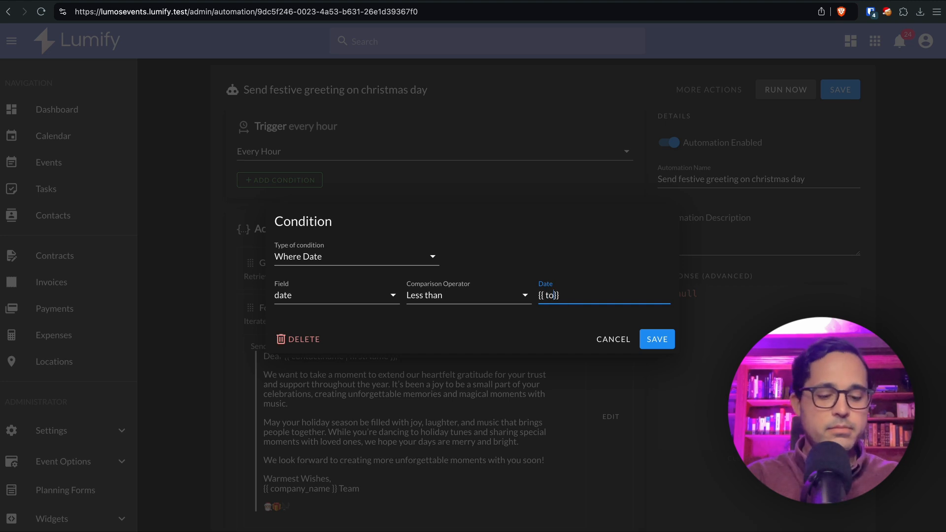
click(606, 295)
drag(606, 296, 540, 296)
click(604, 293)
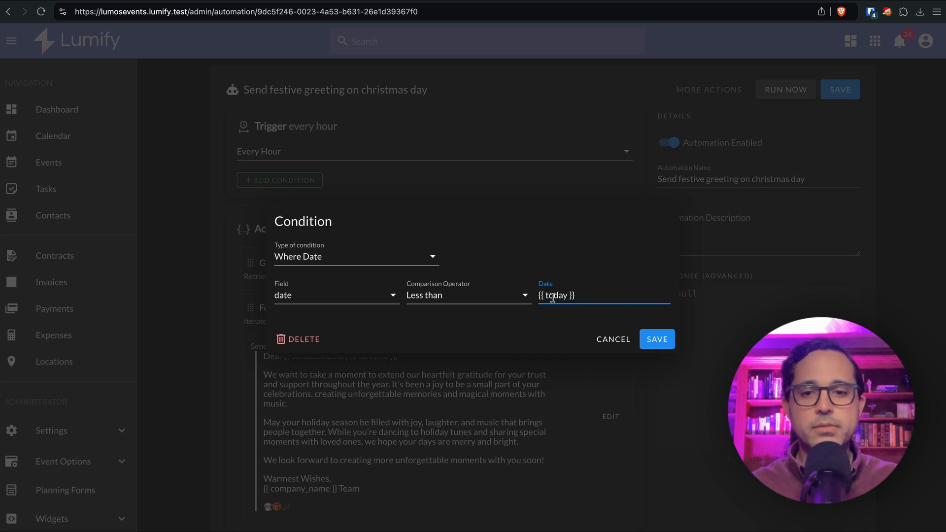
click(657, 339)
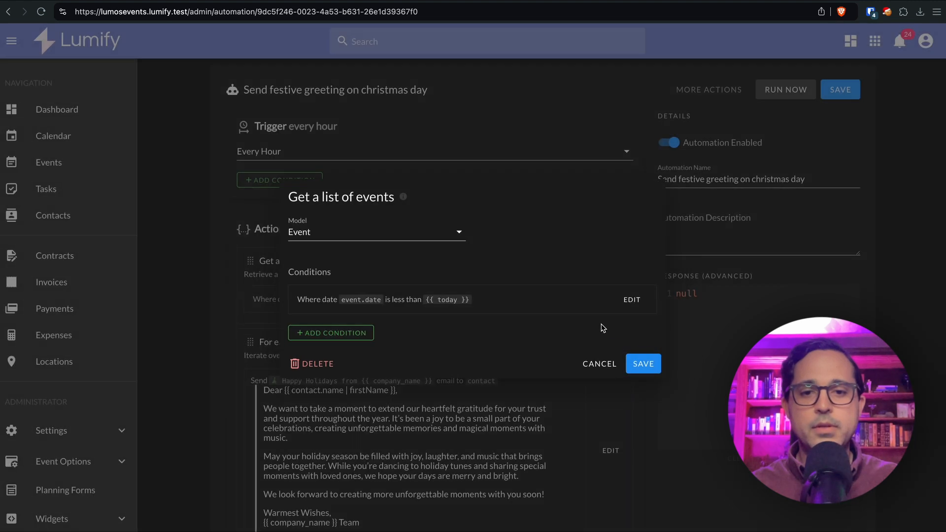
Add a second Where Date condition, date Greater than {{ first_of_year }}, and save the action
click(342, 332)
click(318, 264)
click(324, 290)
click(321, 296)
click(326, 408)
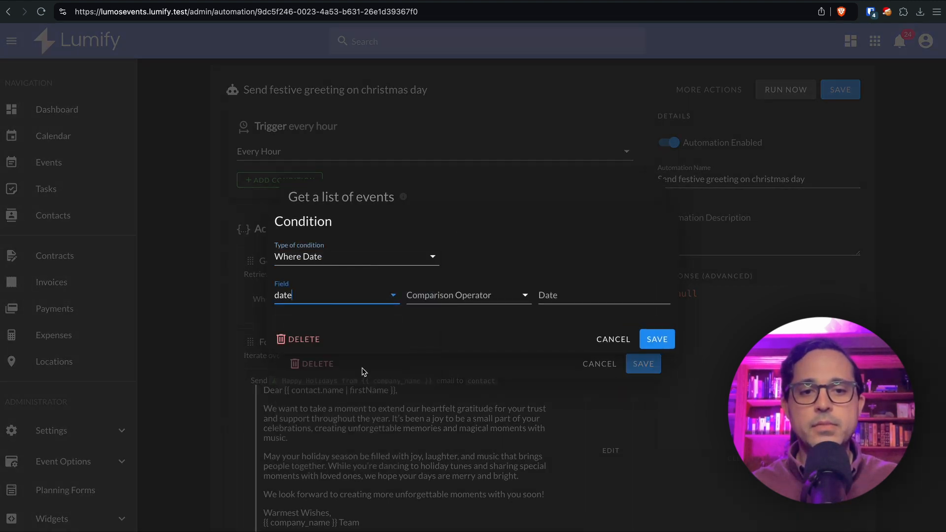
click(449, 300)
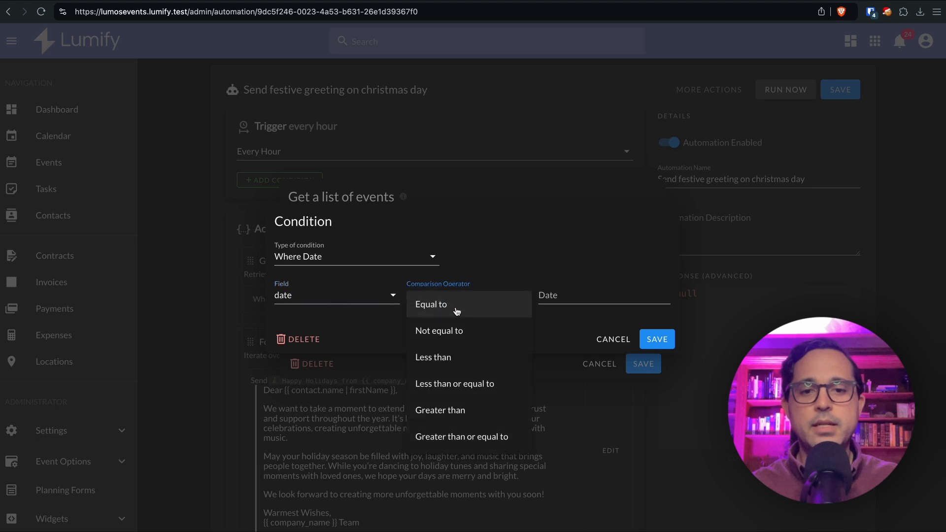
click(472, 409)
click(550, 294)
text({{ first_)
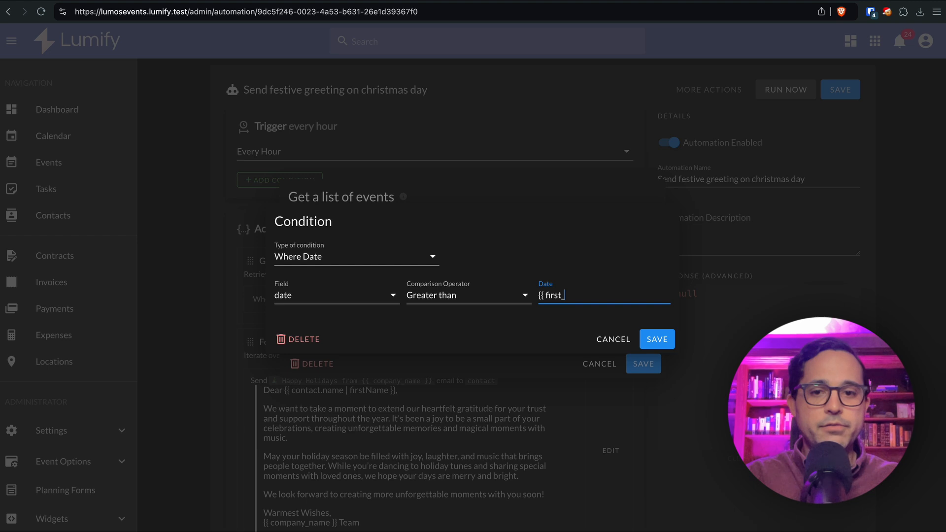
text(of_year)
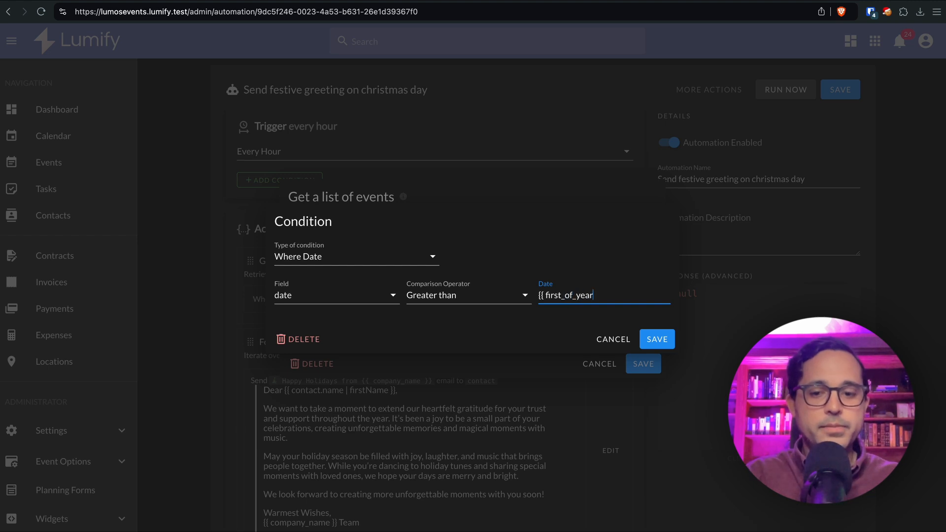
text( }})
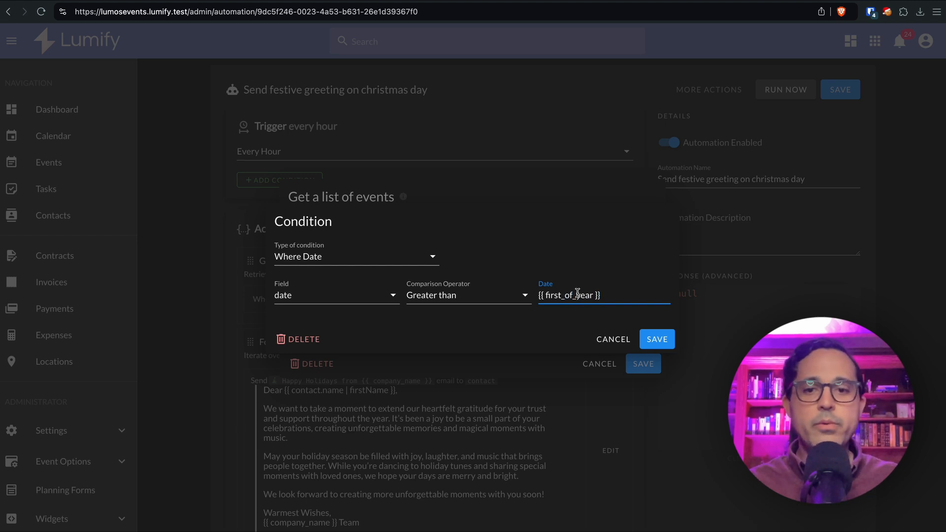
click(647, 344)
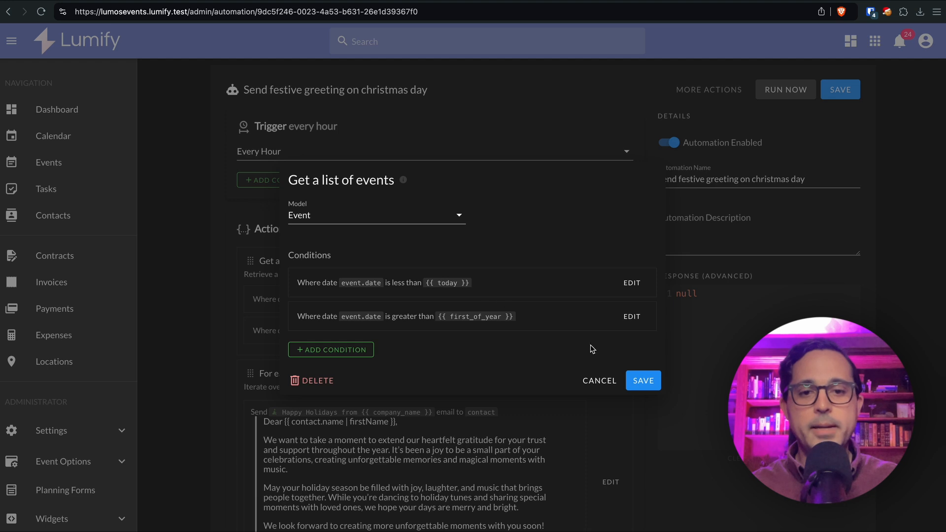
click(647, 379)
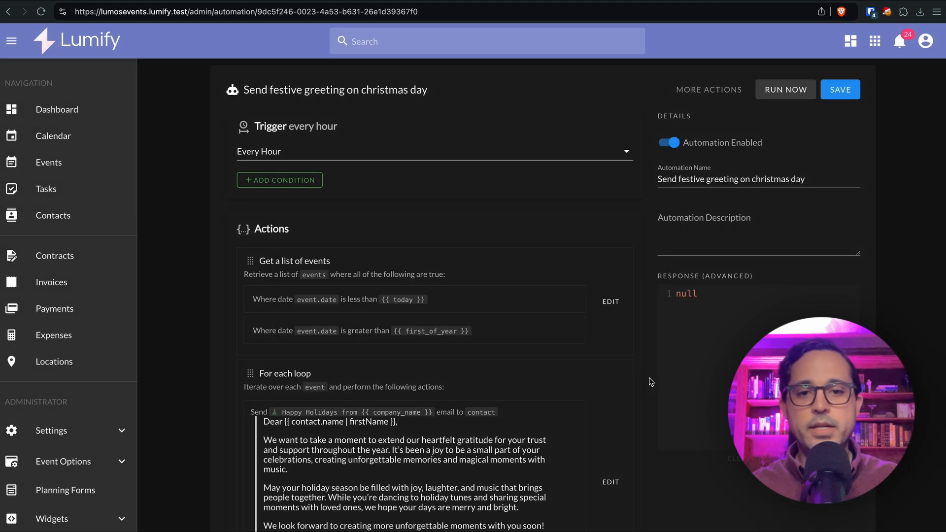
Save and run the automation, then open the latest failed run in the log
click(840, 94)
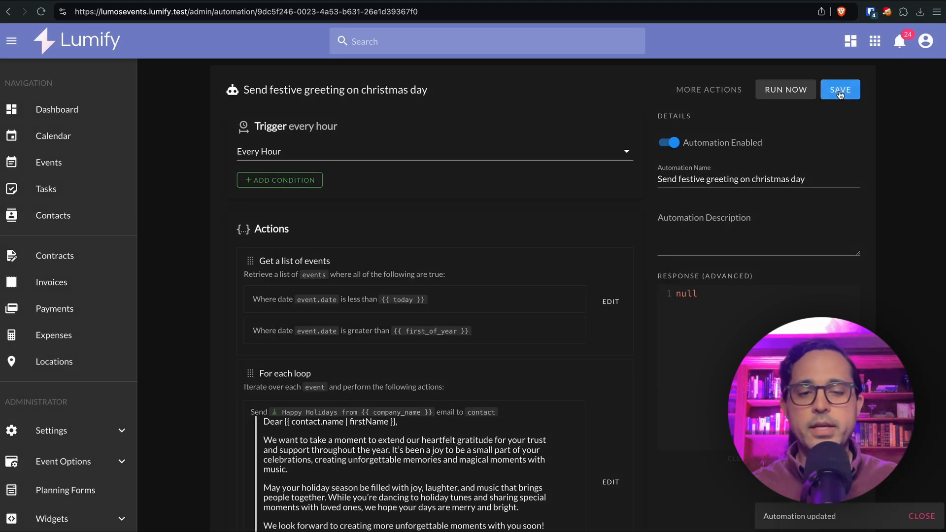
click(799, 91)
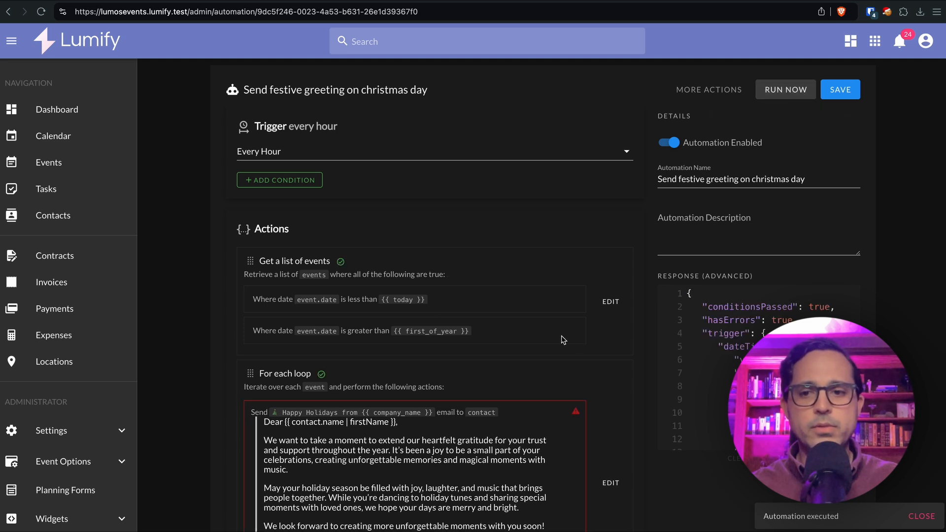
click(712, 96)
click(712, 146)
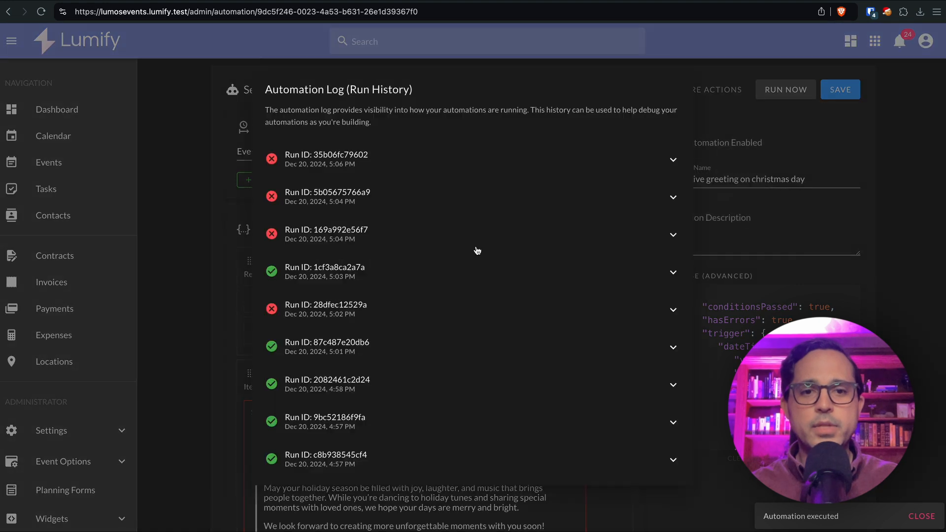
click(400, 162)
Inspect the failed run's filterModels1 events, dated like 2024-04-02, then close the data view
scroll(526, 310, down, 10)
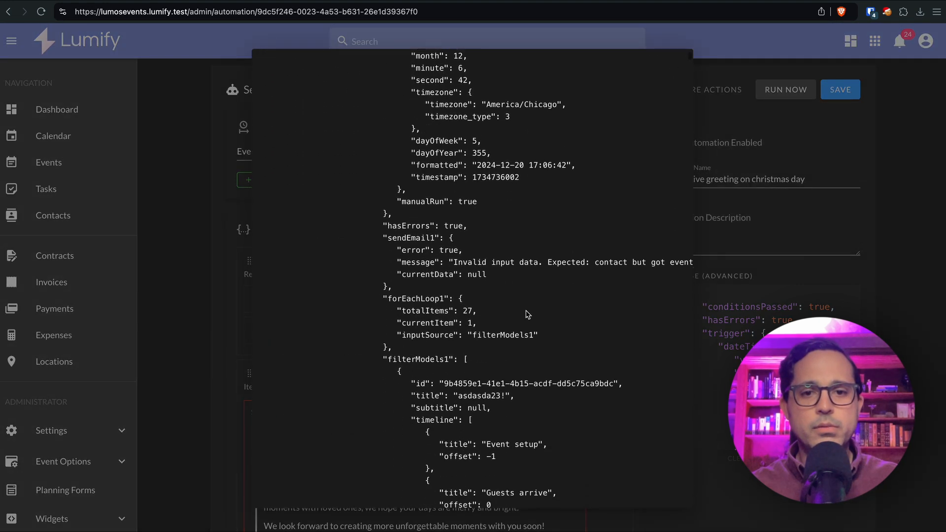
drag(388, 173, 452, 173)
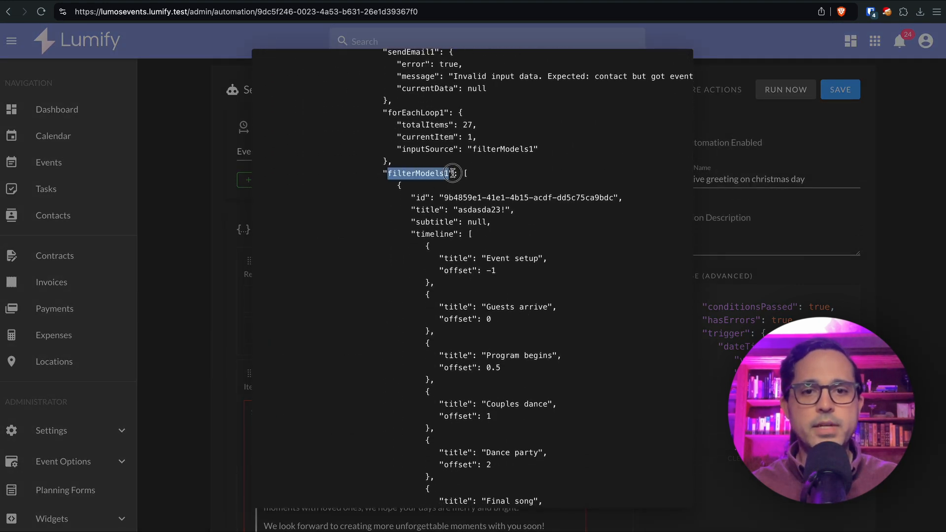
scroll(485, 207, down, 7)
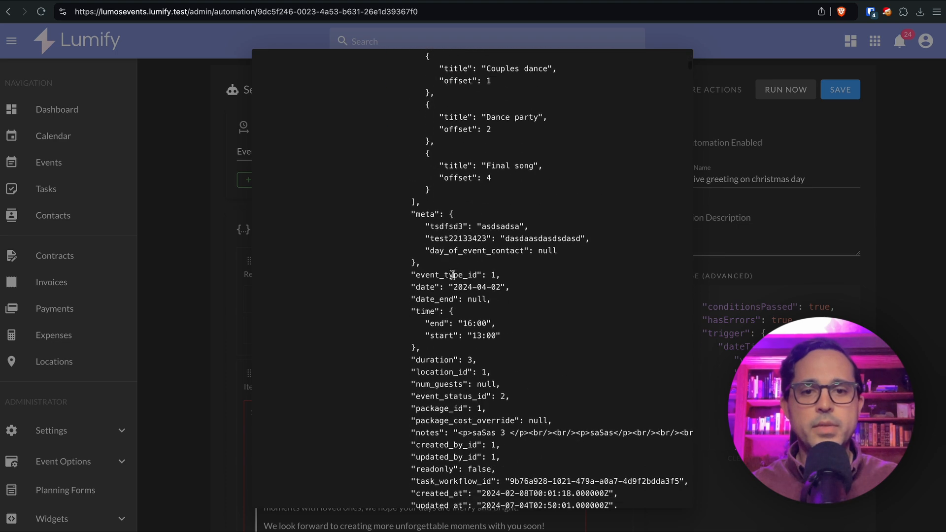
drag(449, 288, 507, 287)
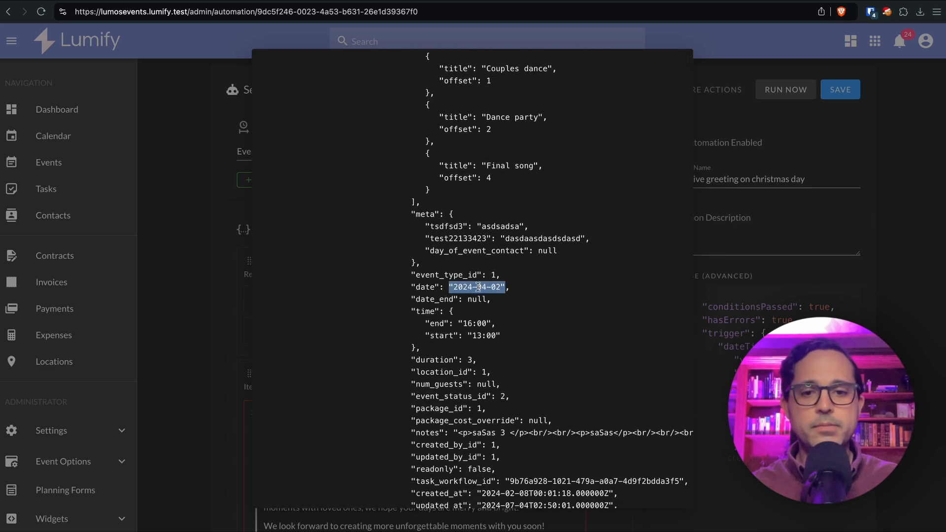
click(230, 271)
scroll(597, 387, down, 1)
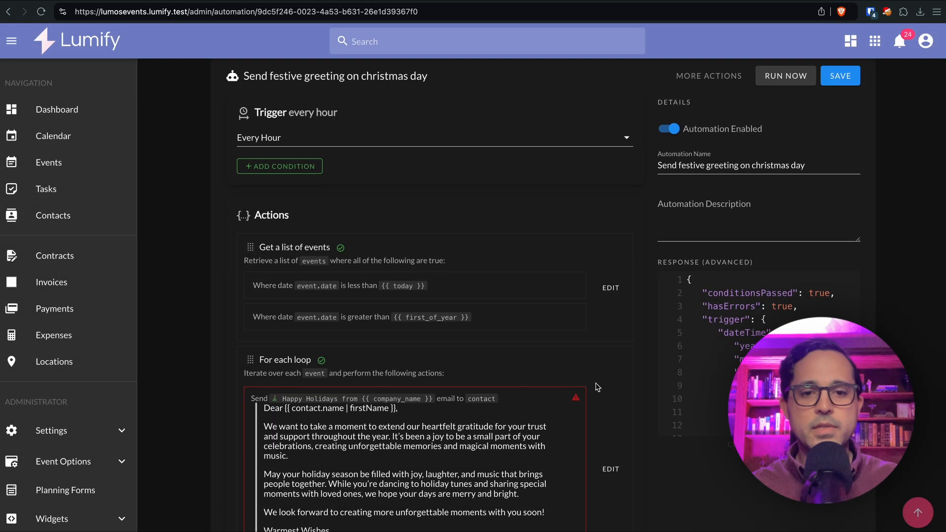
Open the For each loop, then the 'Send an email to contact' action's settings
scroll(597, 387, down, 2)
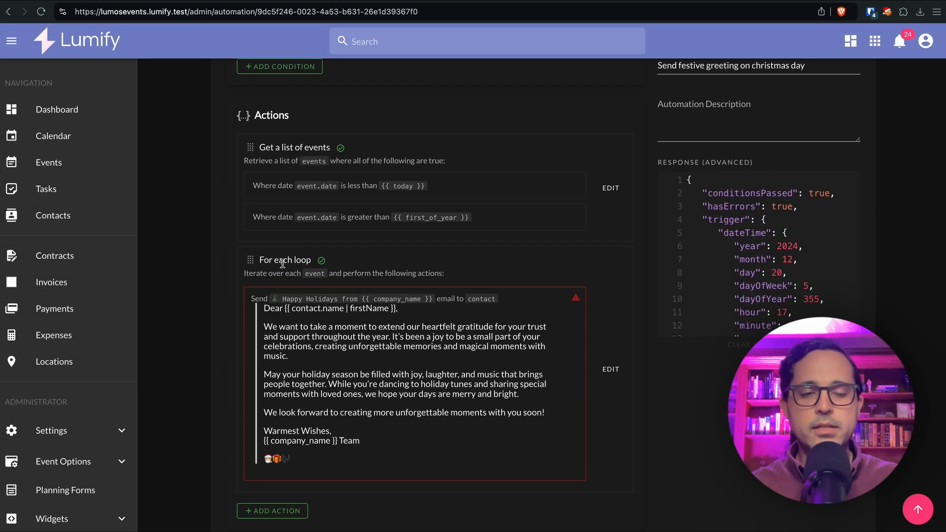
click(620, 369)
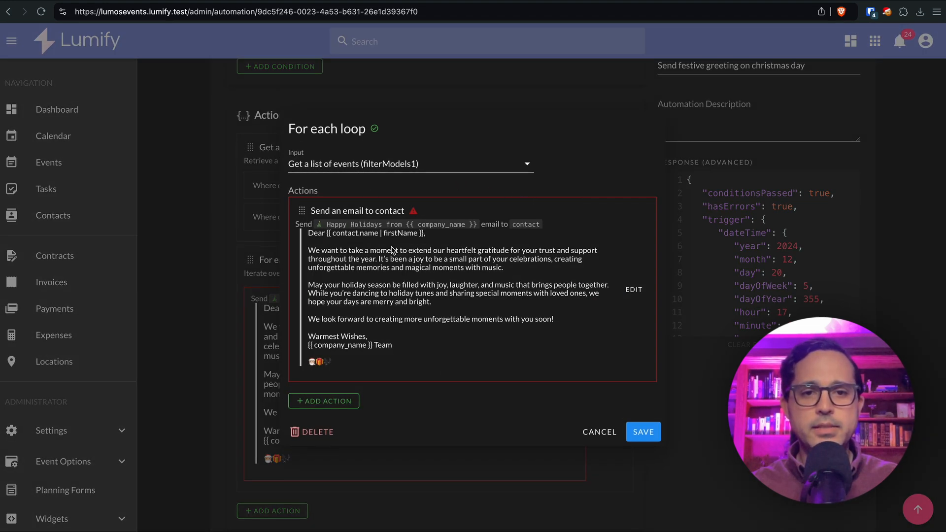
mouse_move(412, 214)
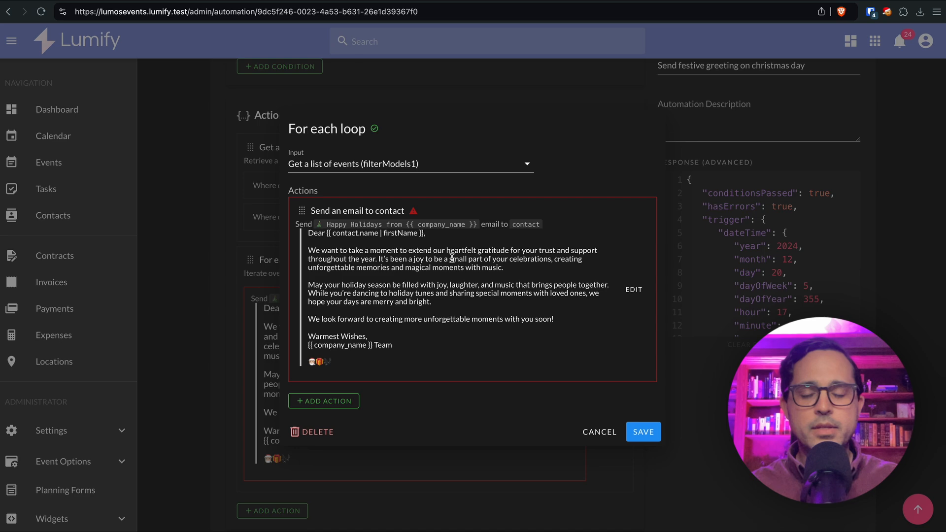
click(634, 290)
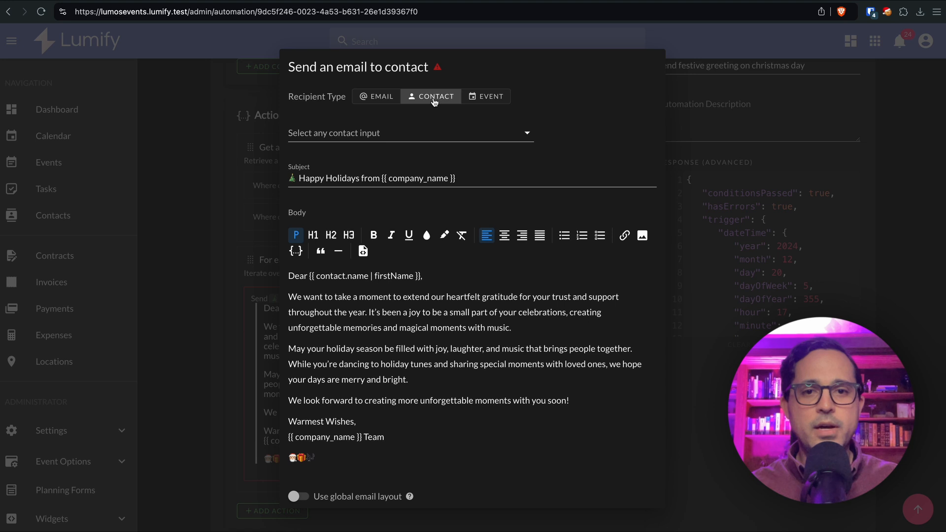
Send to EVENT contacts using 'Each event in loop (forEachLoop1_n)' and begin a recipient condition
click(484, 101)
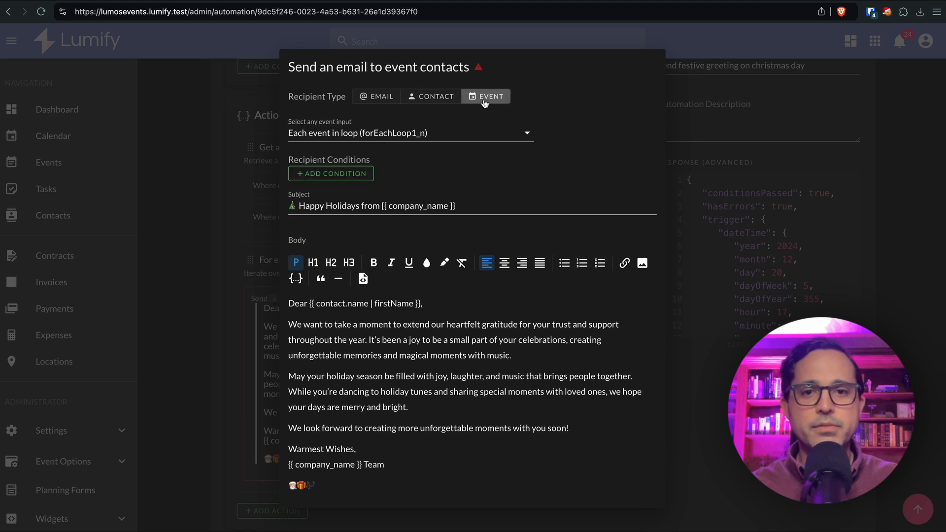
click(463, 132)
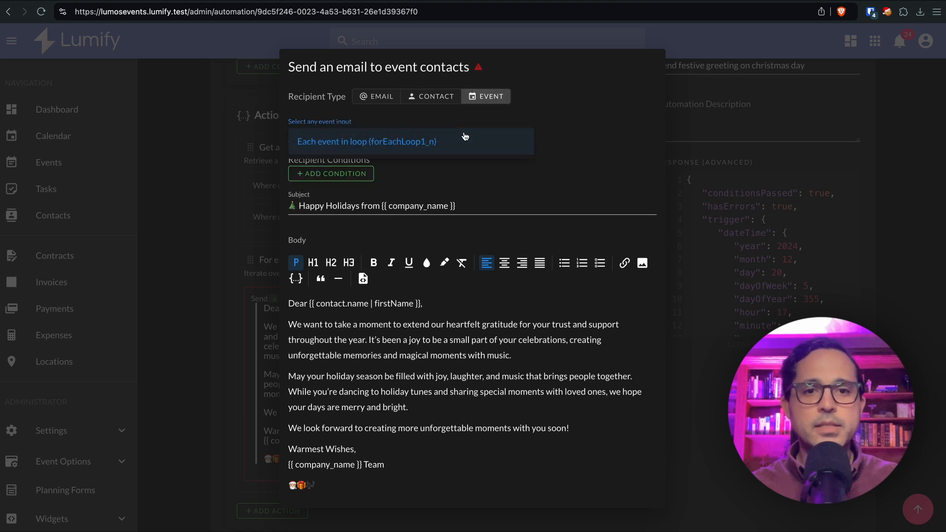
click(353, 147)
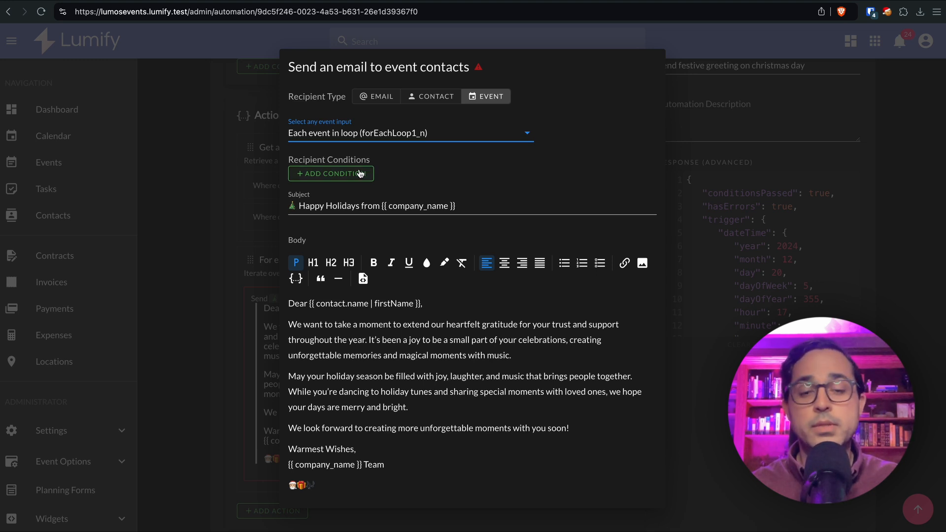
scroll(445, 402, down, 1)
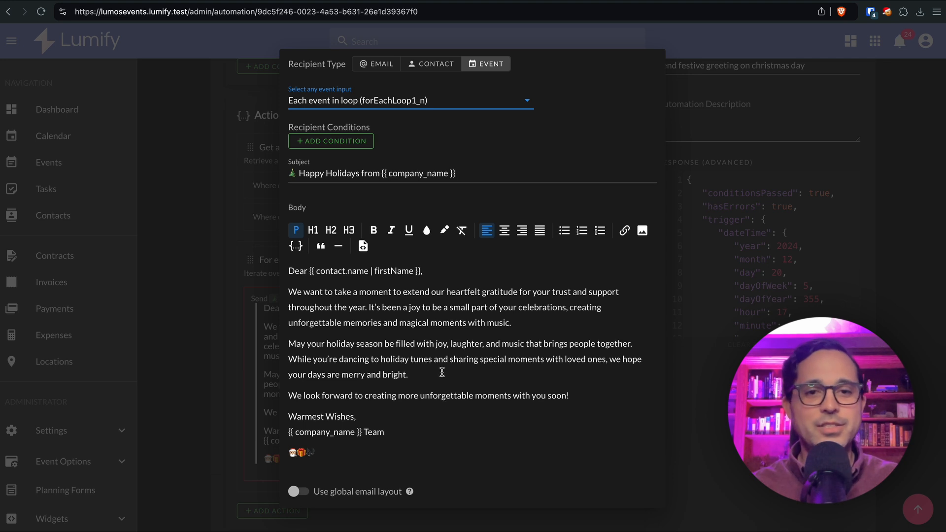
click(337, 142)
click(345, 255)
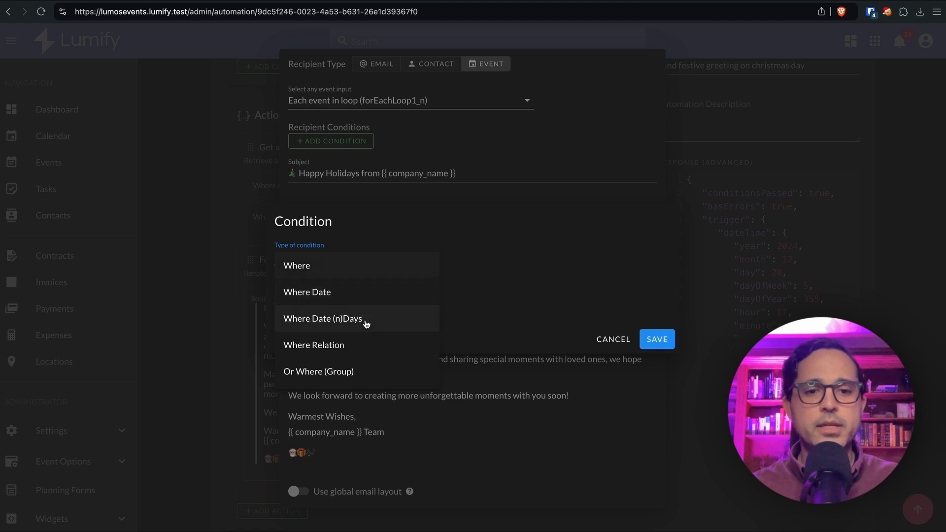
Add a Where Relation condition: contact_type label Equal to Client
click(362, 343)
click(327, 274)
click(315, 283)
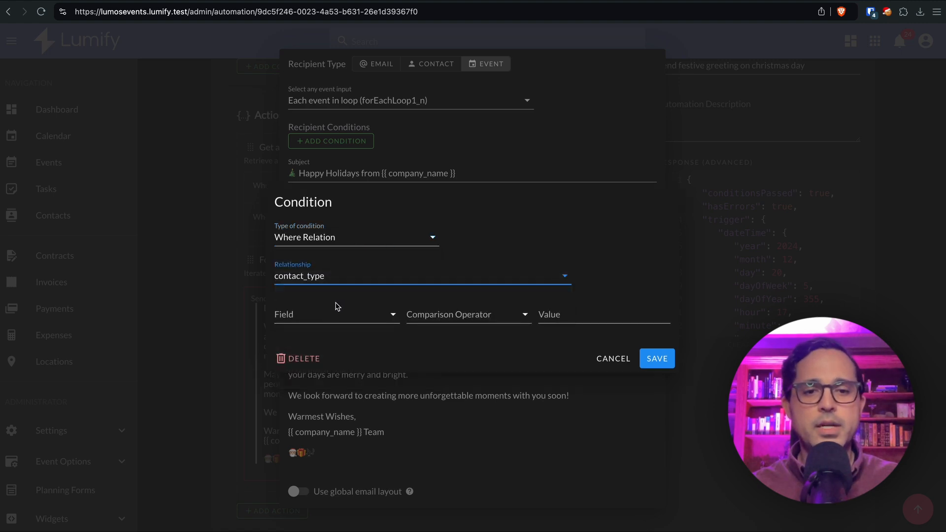
click(328, 314)
click(323, 340)
click(433, 312)
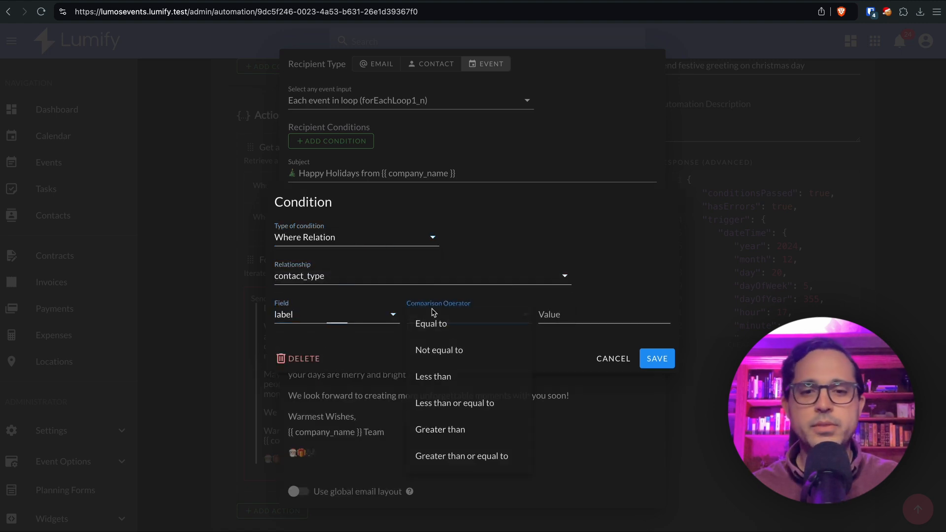
click(461, 325)
click(557, 315)
text(Client)
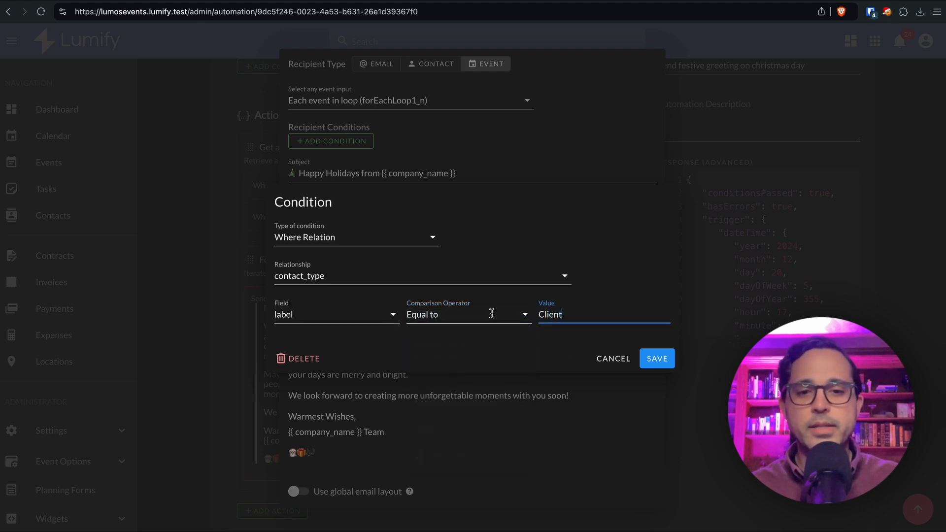
click(664, 359)
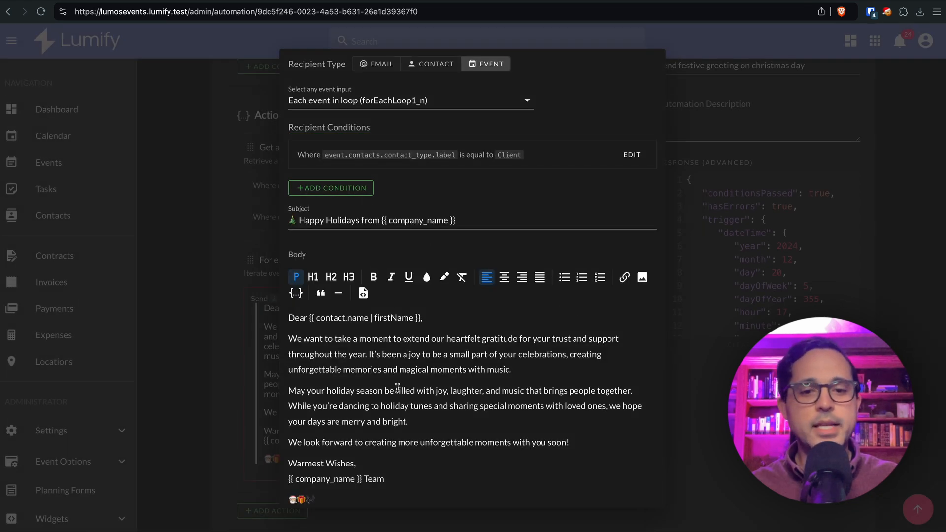
scroll(397, 388, down, 2)
scroll(396, 387, up, 3)
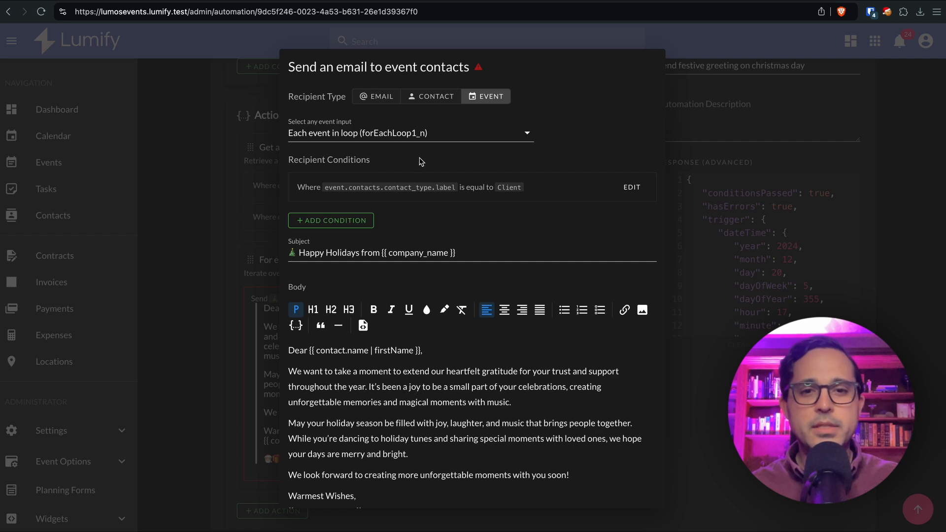
Delete the Client contact-type condition
click(638, 188)
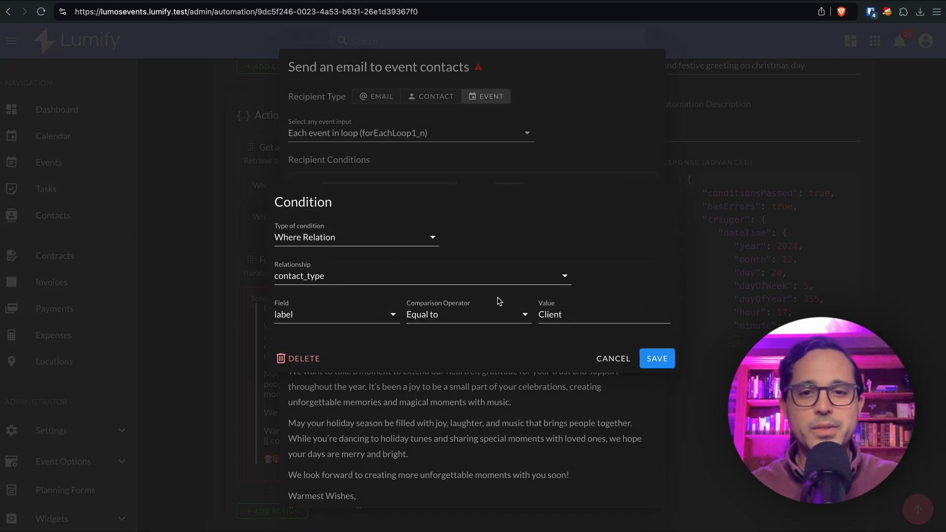
click(295, 358)
click(552, 308)
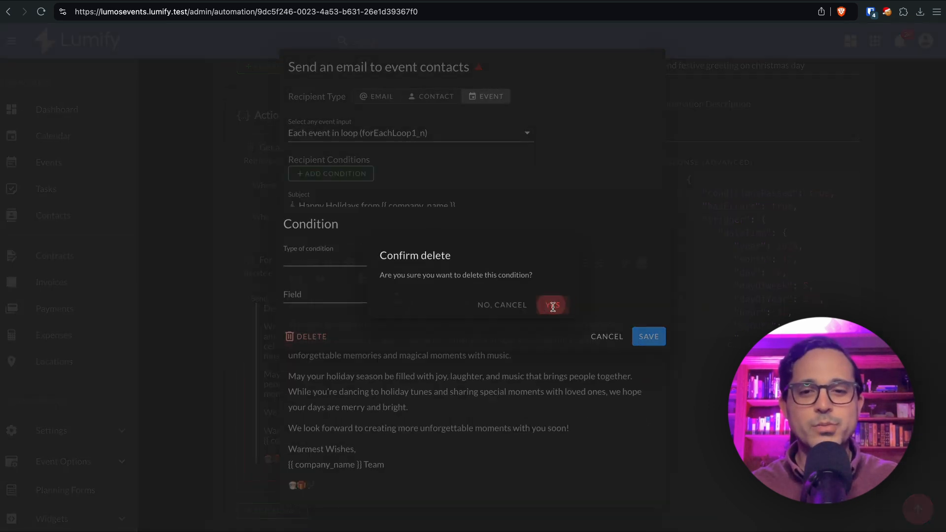
scroll(486, 323, down, 3)
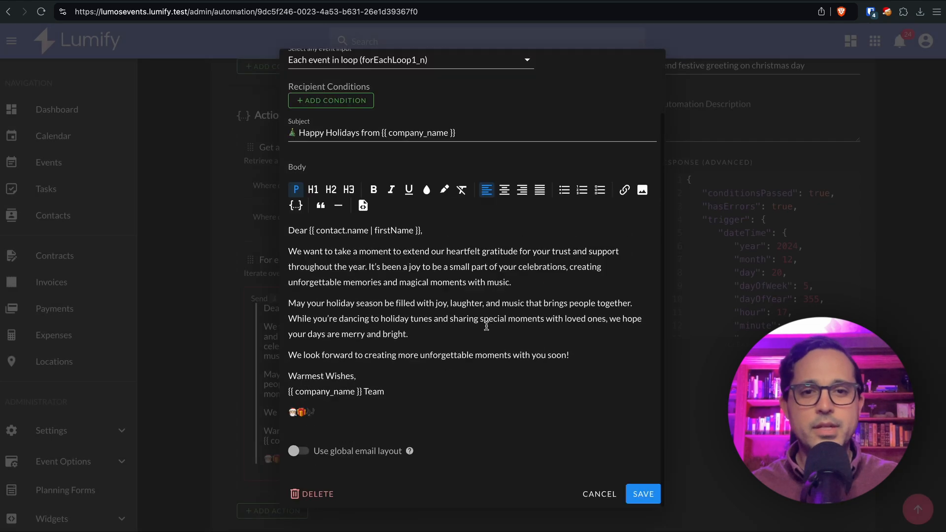
Save the email action and loop, run the automation, and check the loop's email status
click(643, 496)
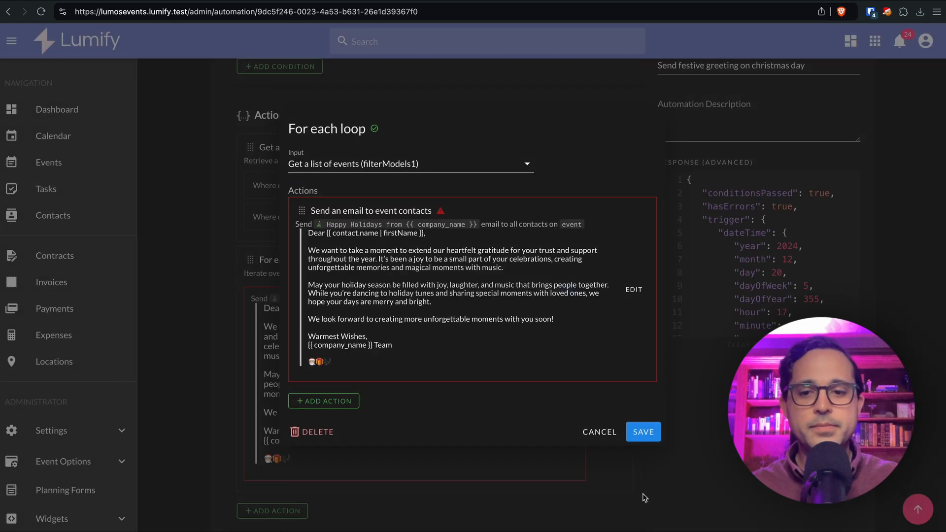
click(642, 431)
scroll(656, 245, up, 2)
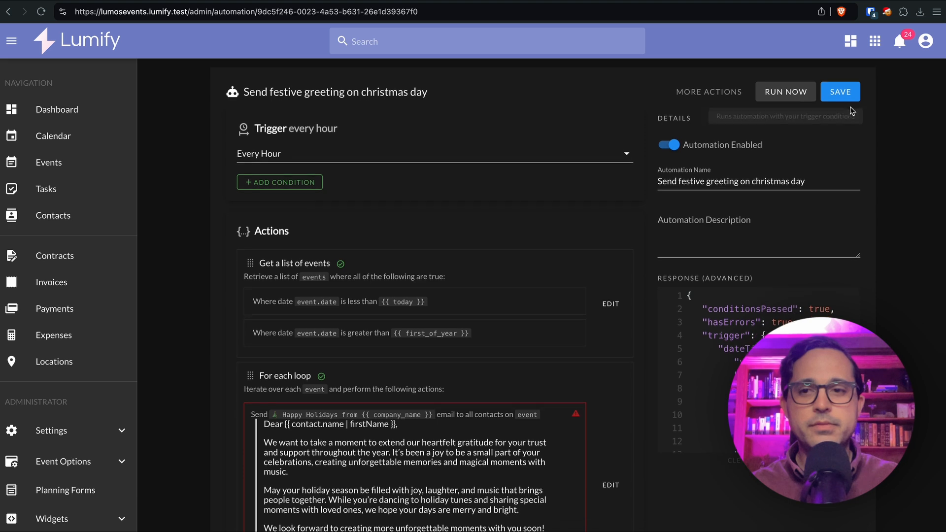
click(799, 92)
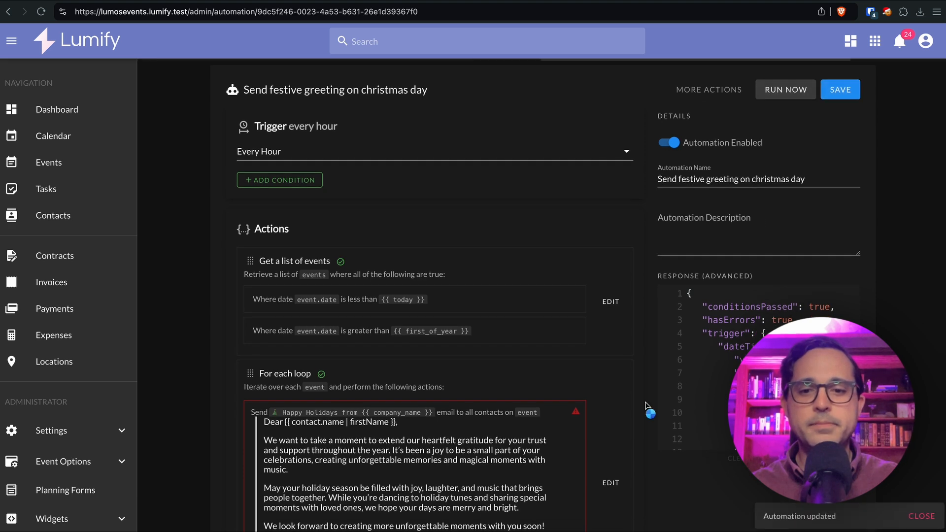
scroll(639, 412, down, 2)
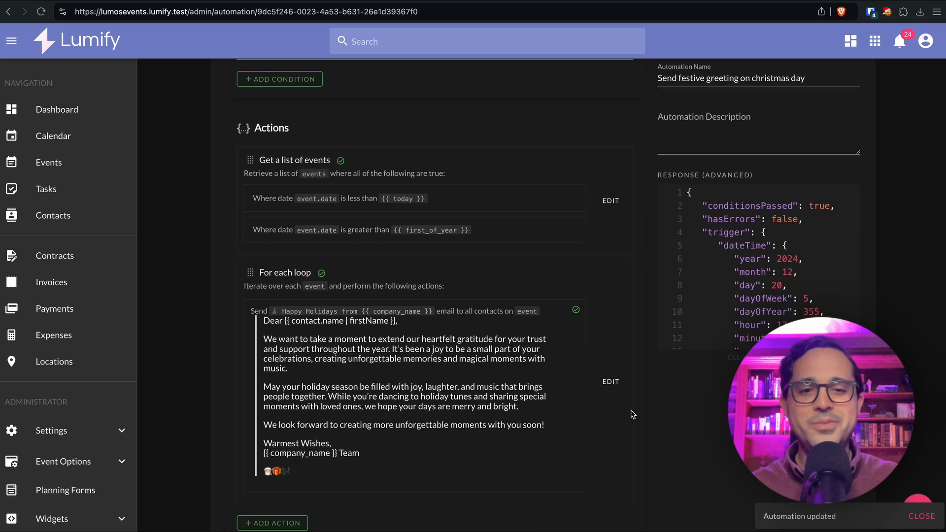
click(611, 382)
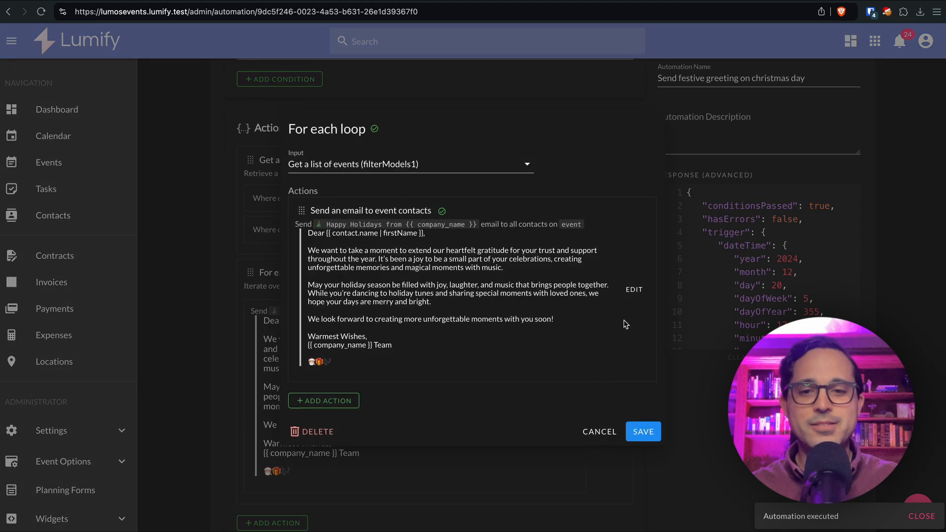
mouse_move(443, 215)
click(599, 431)
scroll(599, 424, up, 3)
Review the latest successful run in the Automation Log, confirming 27 events processed
click(709, 89)
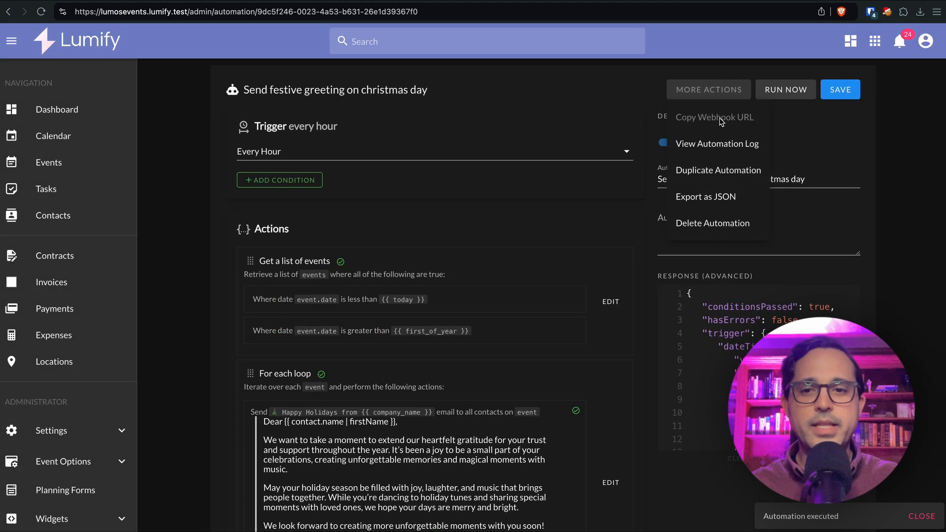
click(717, 144)
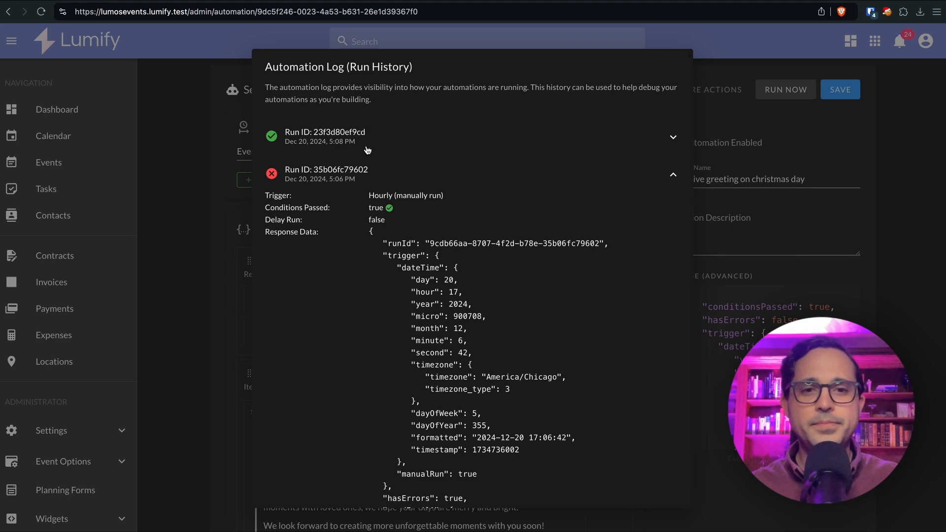
click(367, 150)
scroll(494, 264, down, 6)
scroll(479, 285, down, 2)
double_click(467, 208)
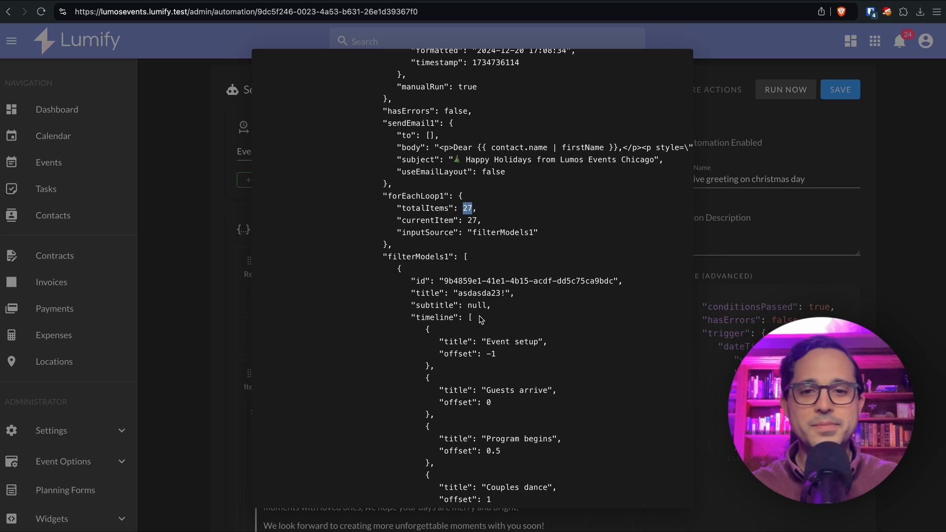
key(Escape)
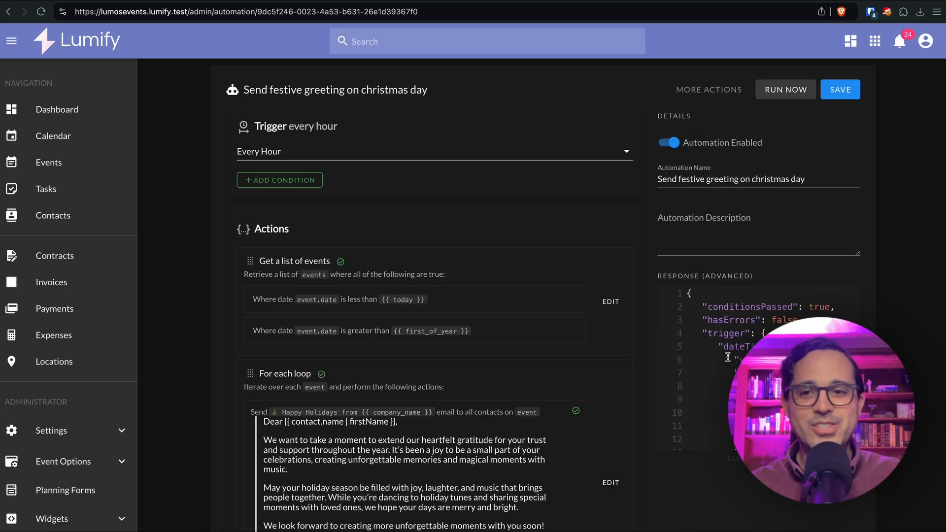